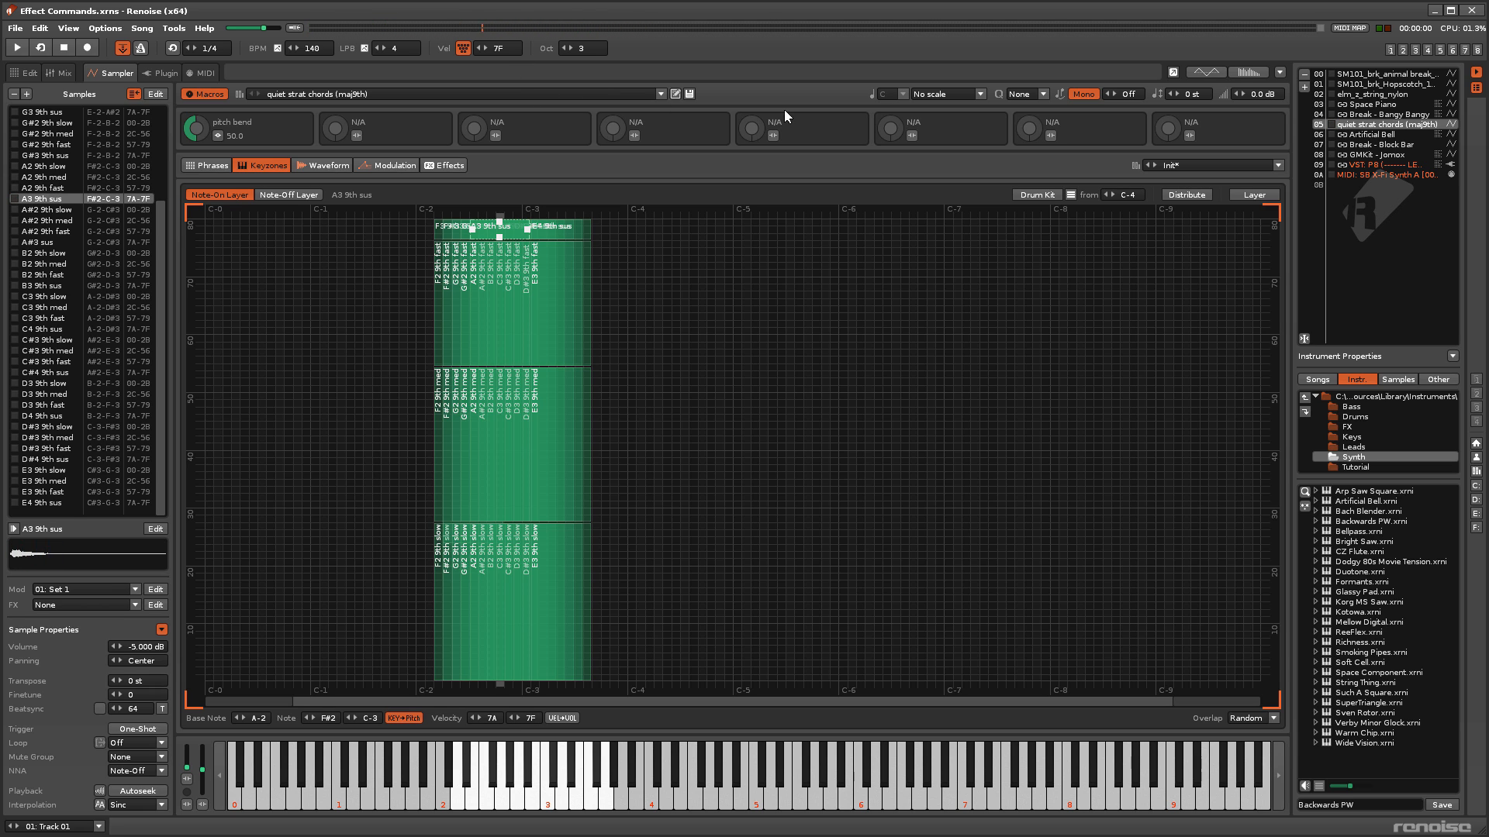
# Examine the Space Piano instrument's modulation set and the plugin editor of the ME80v2_1_x64 VST instrument.
pyautogui.click(1372, 104)
pyautogui.click(391, 165)
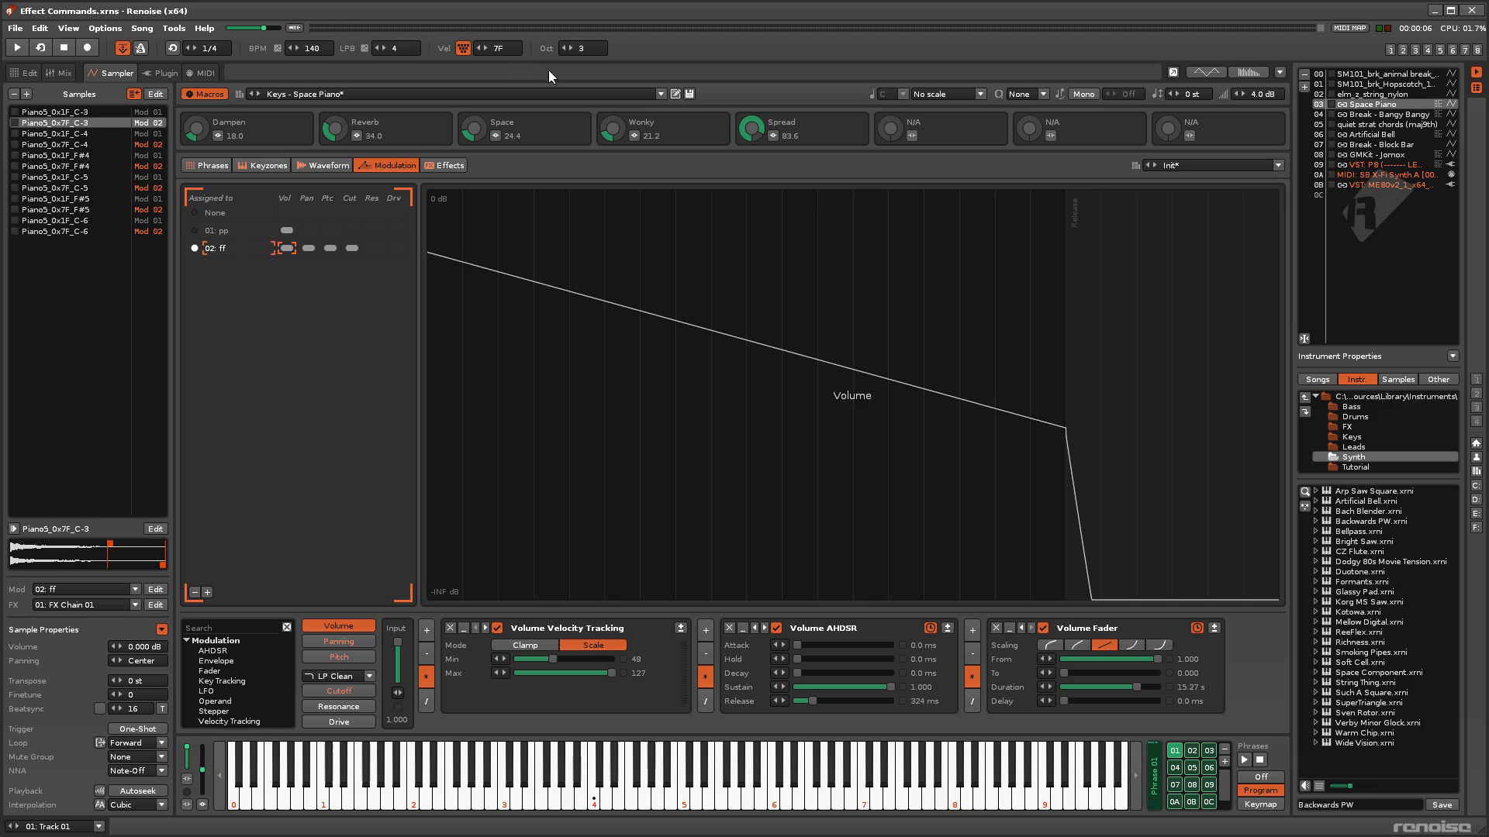
pyautogui.doubleClick(1374, 183)
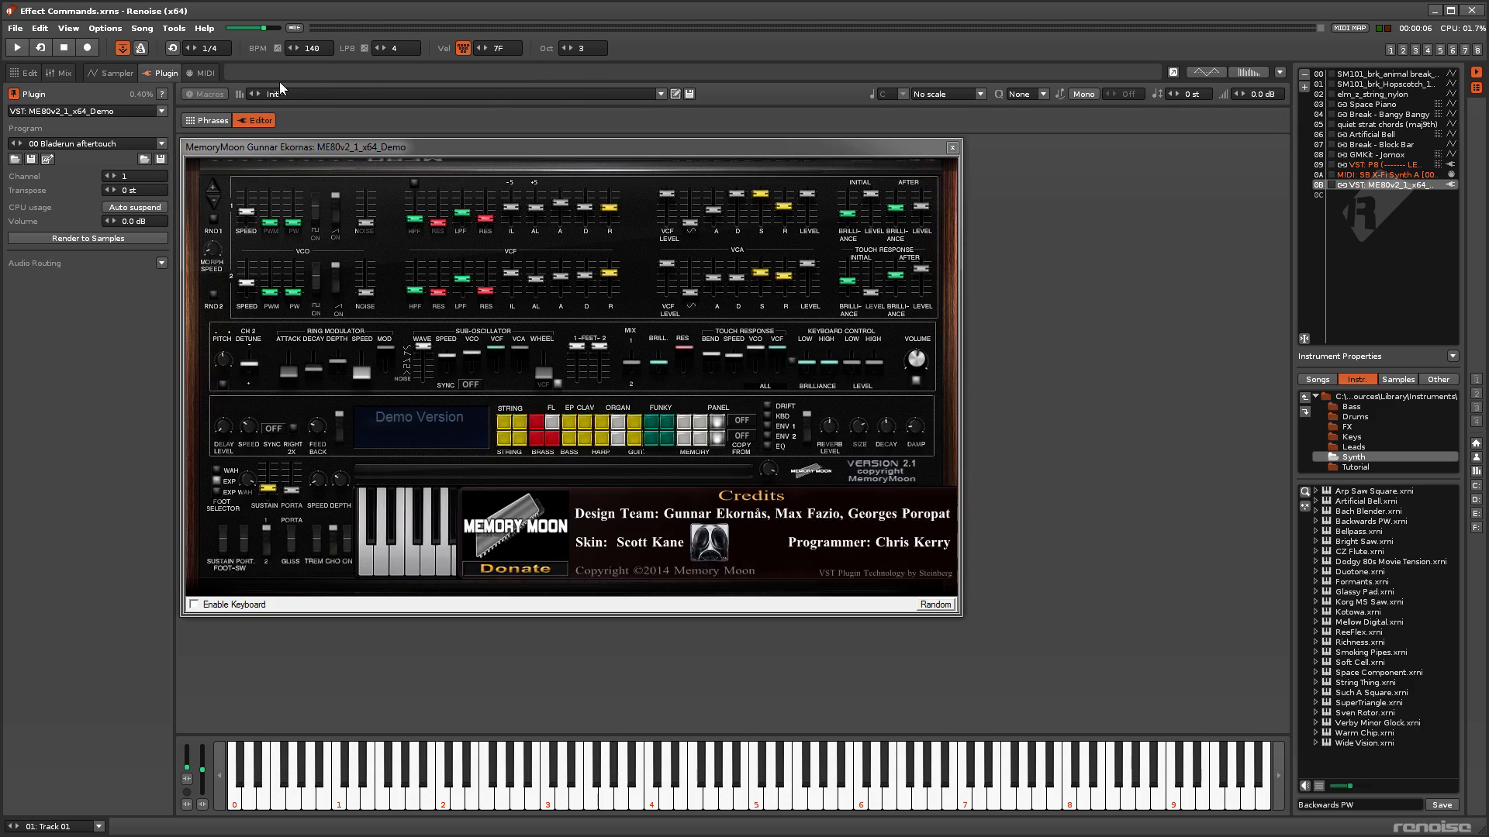
# Return to the pattern editor and stop the playback.
pyautogui.click(36, 72)
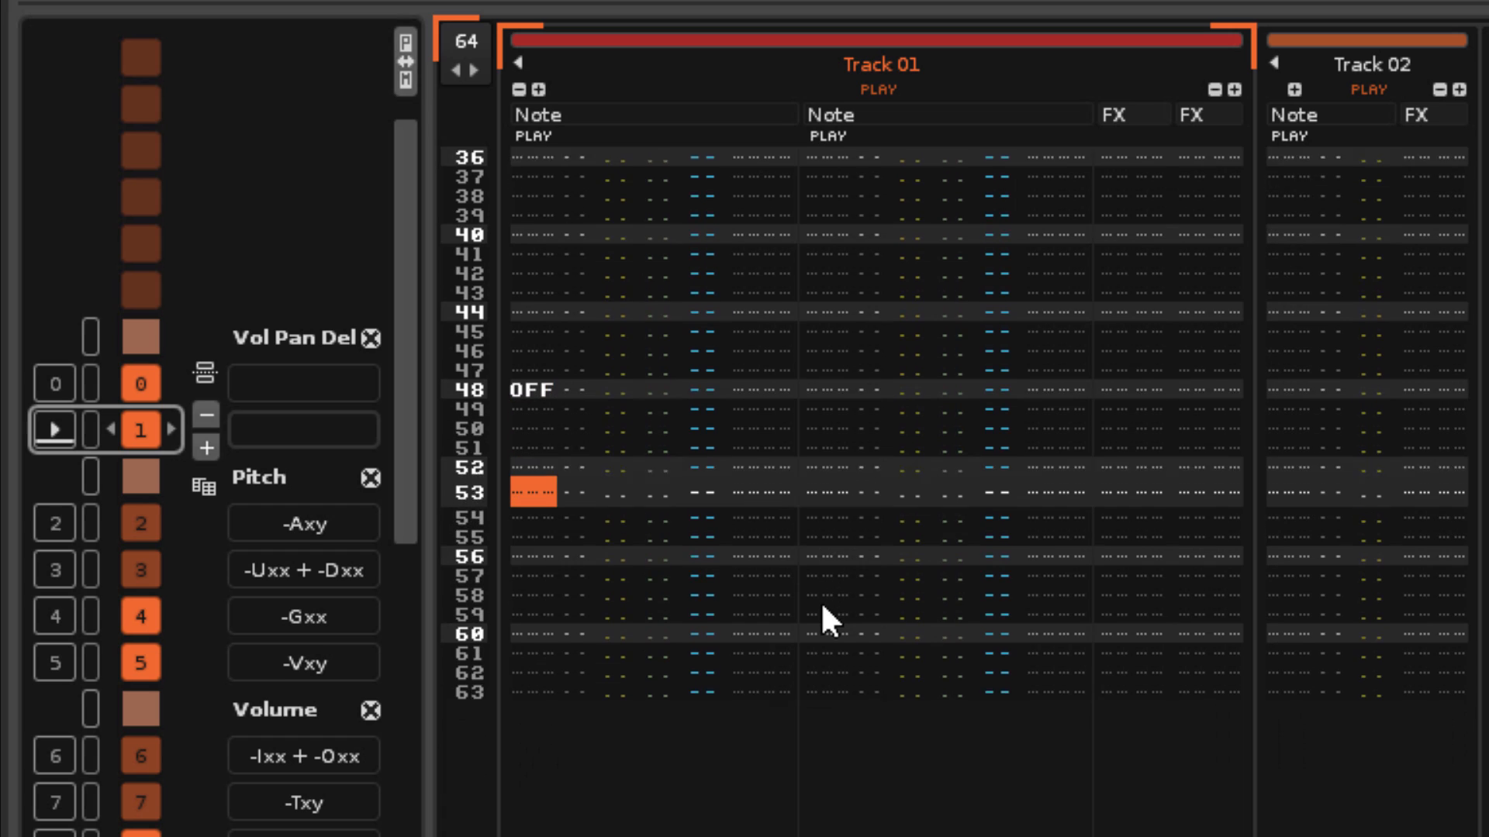
pyautogui.press('space')
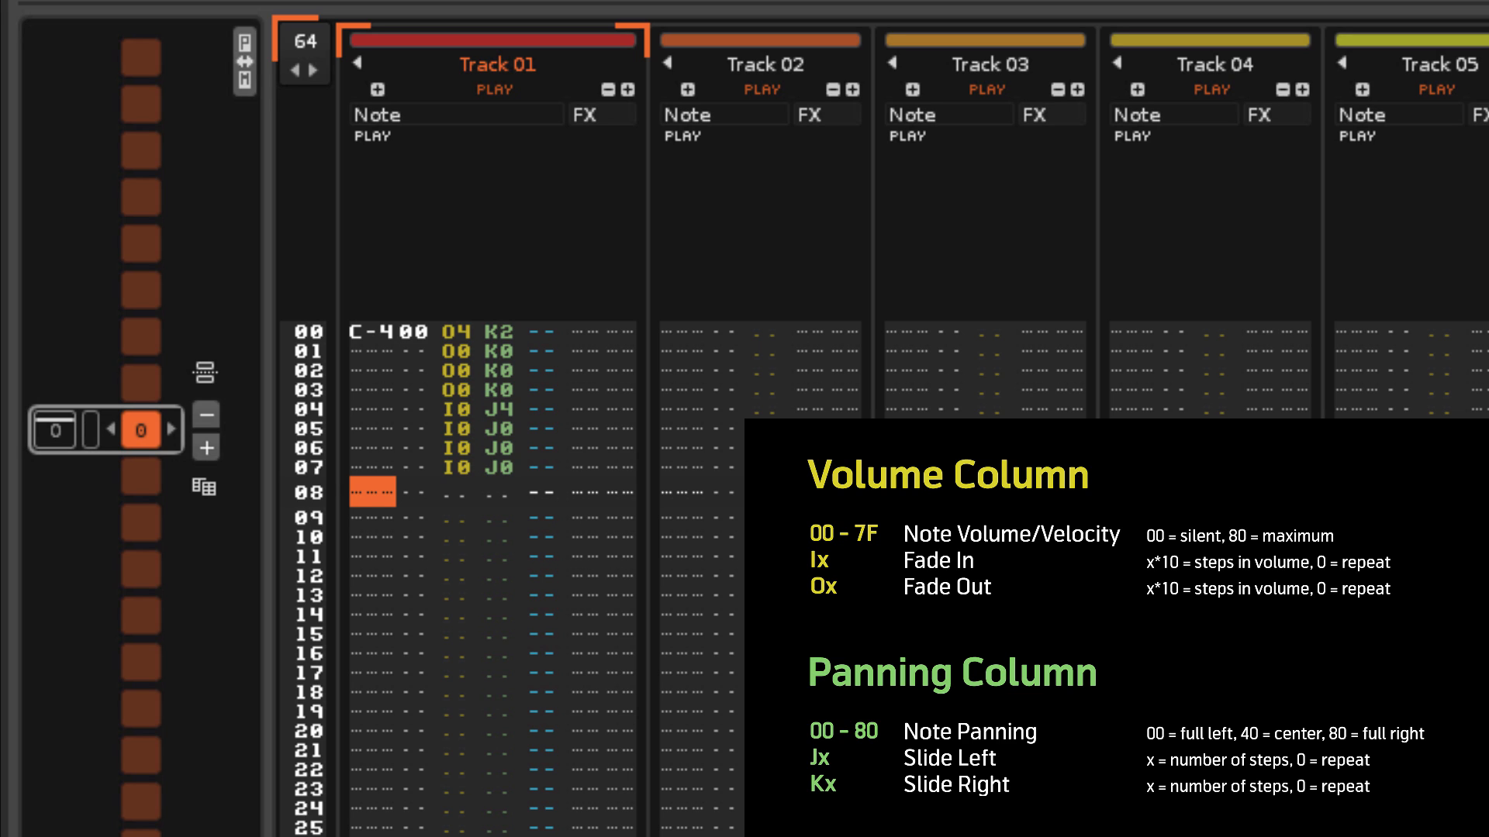
# Play the first pattern to examine how the volume fades and panning slides on Track 01 act on the C-4 note.
pyautogui.press('space')
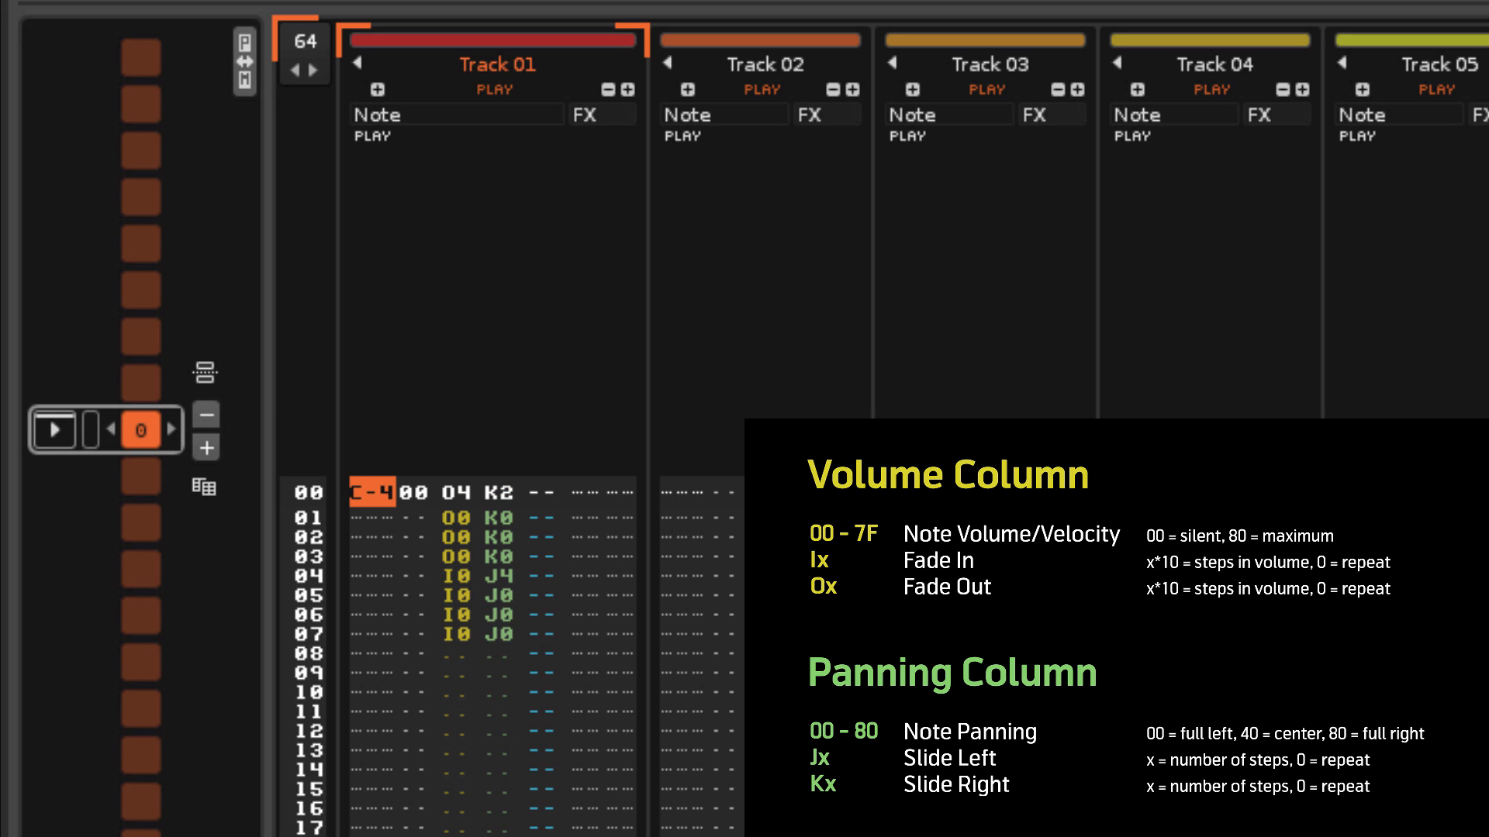
pyautogui.press('Down')
pyautogui.press('Down')
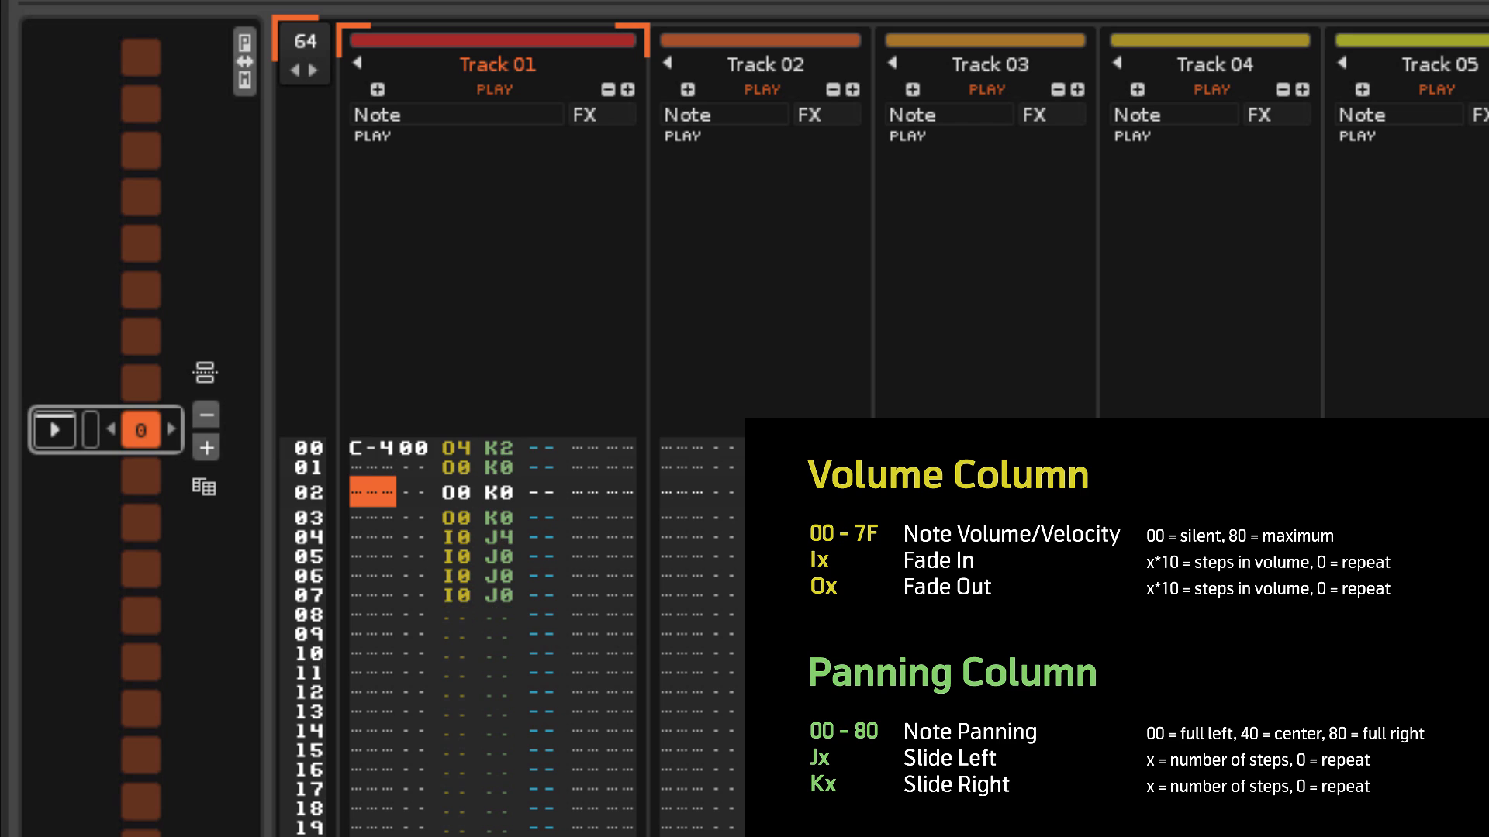
pyautogui.press('Down')
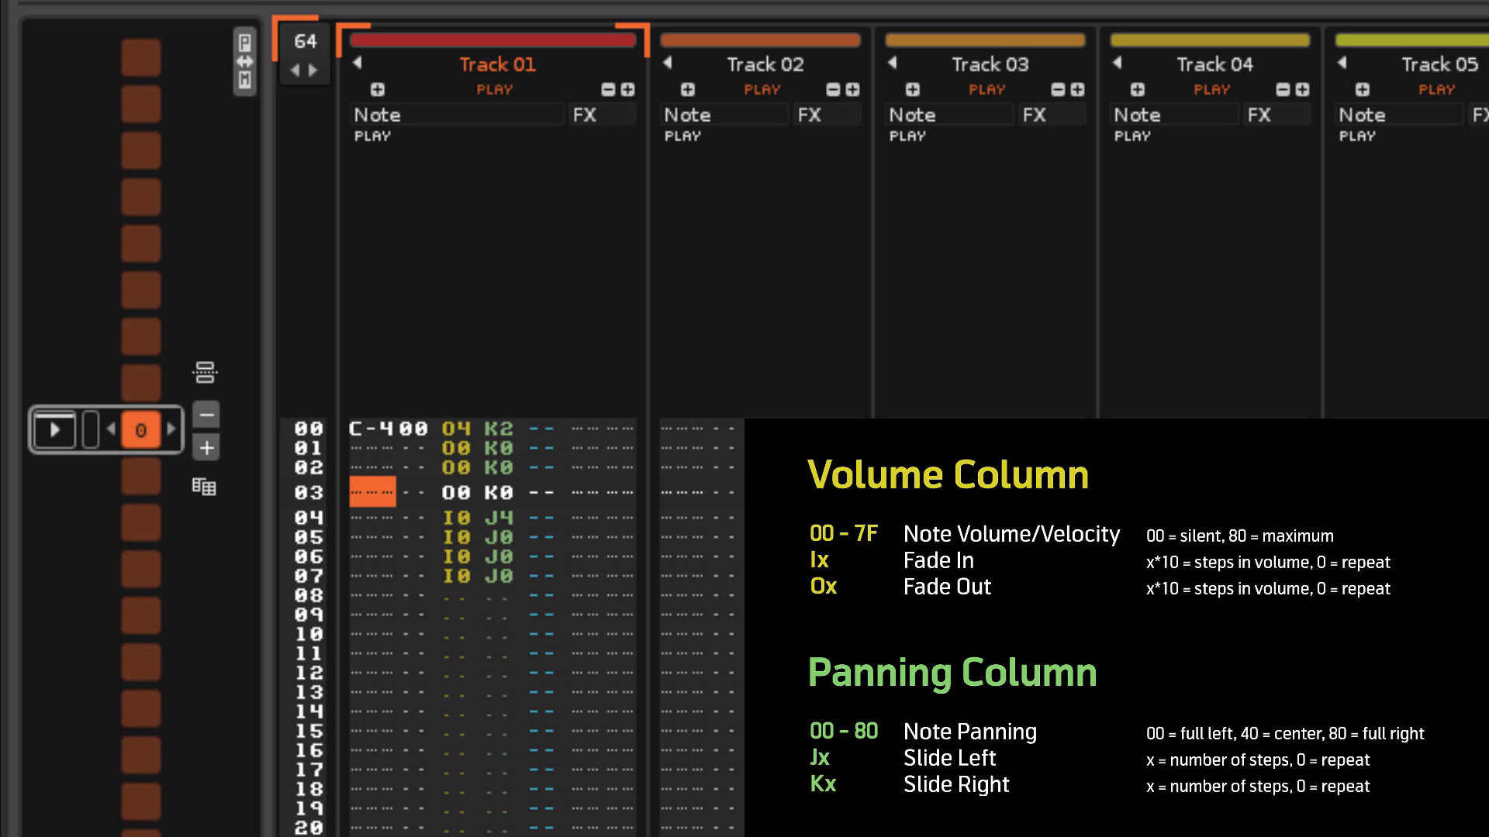
pyautogui.press('Down')
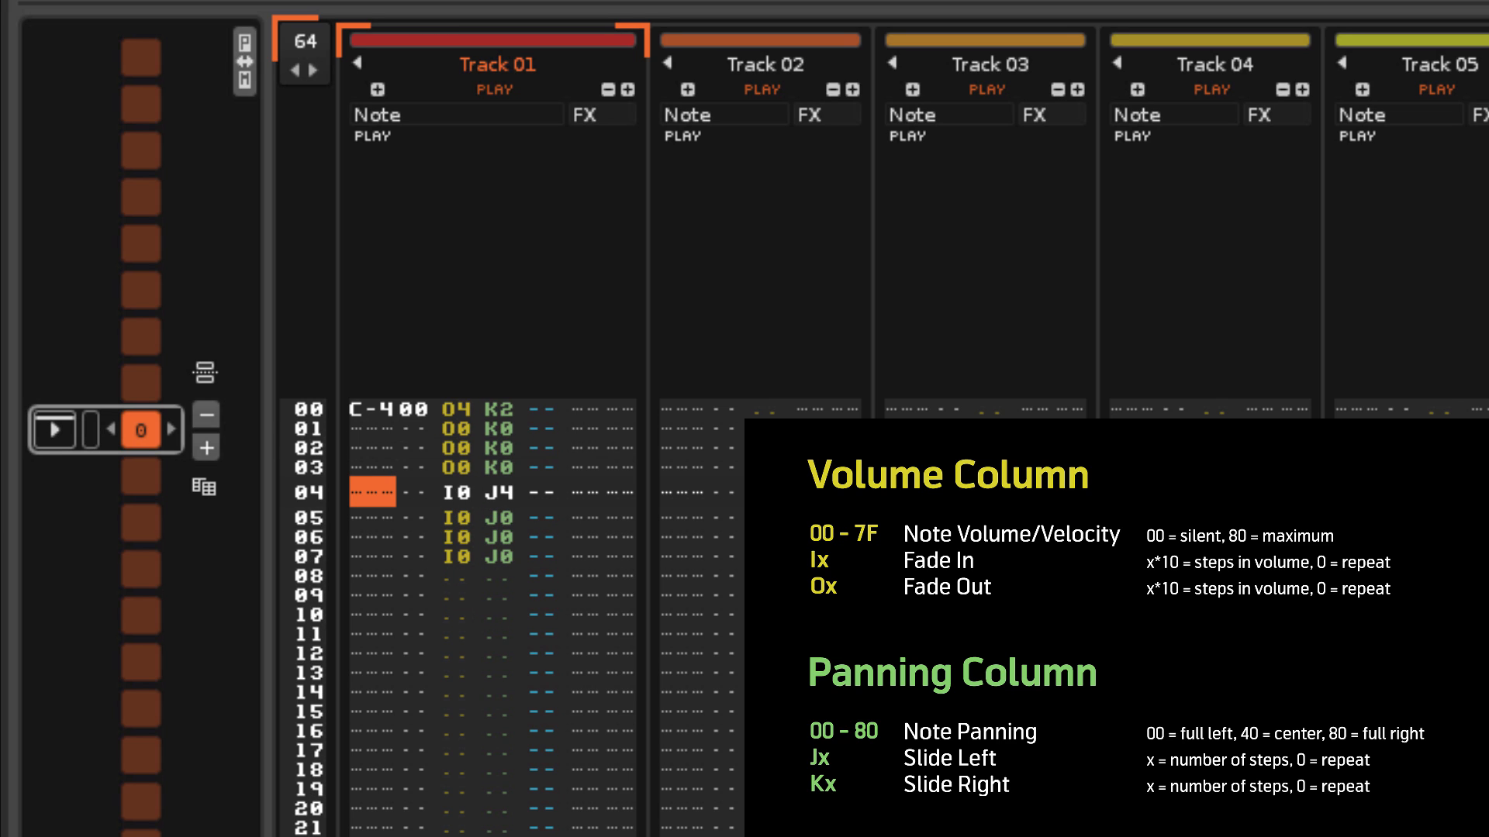
pyautogui.press('Down')
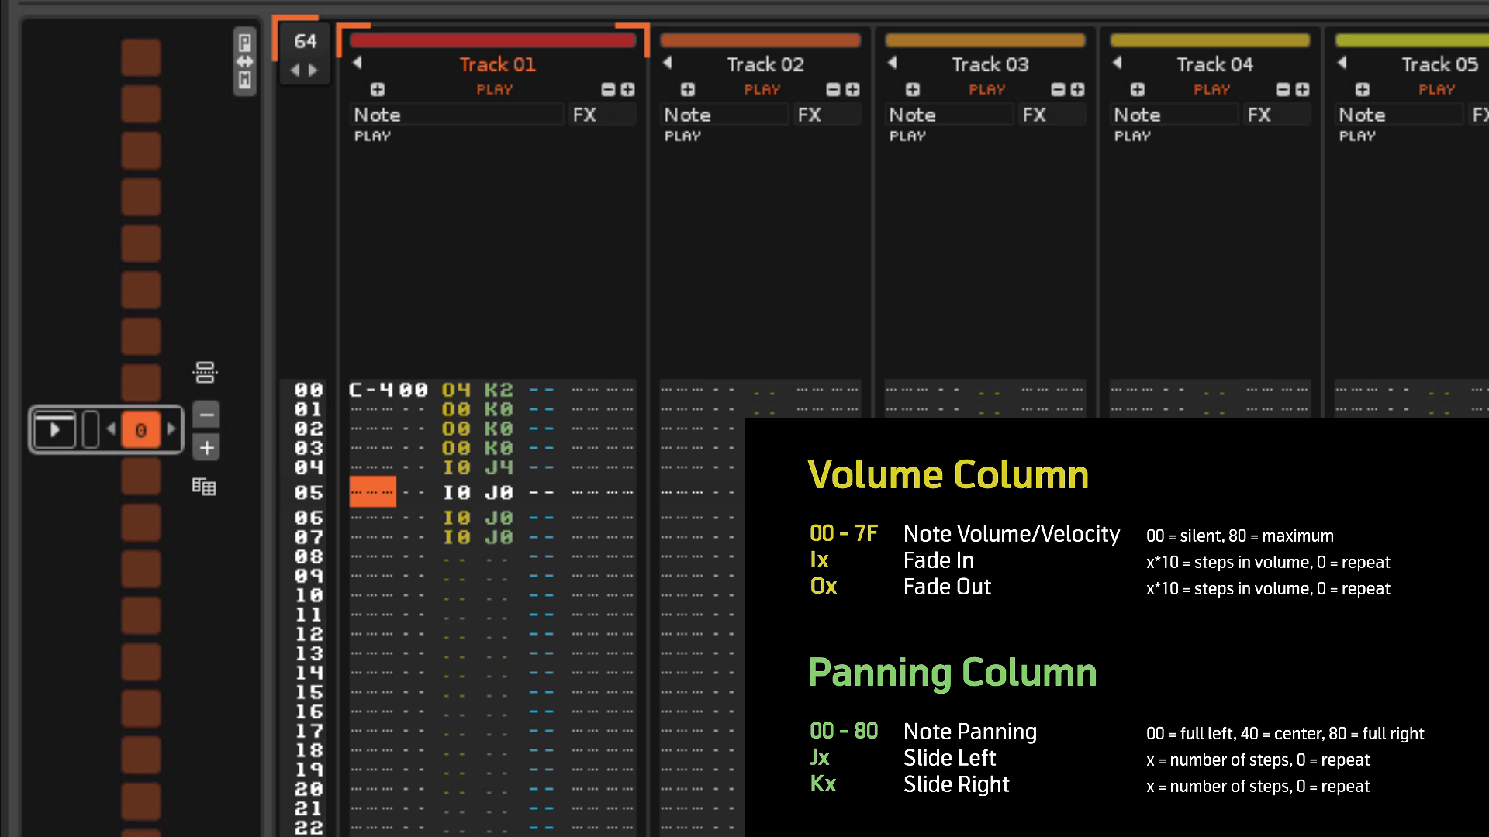
pyautogui.press('Down')
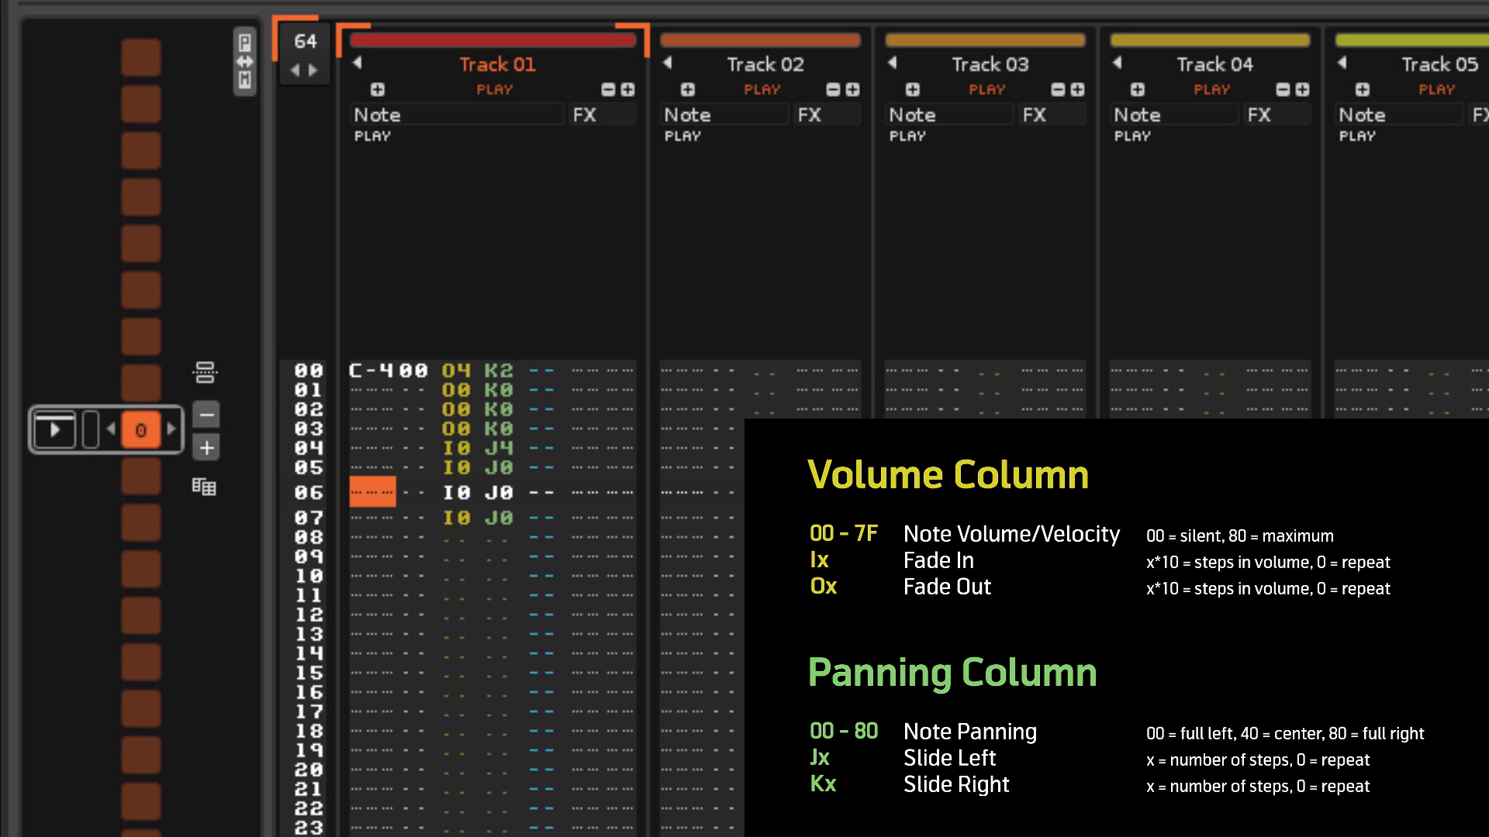
pyautogui.press('Down')
pyautogui.press('Down')
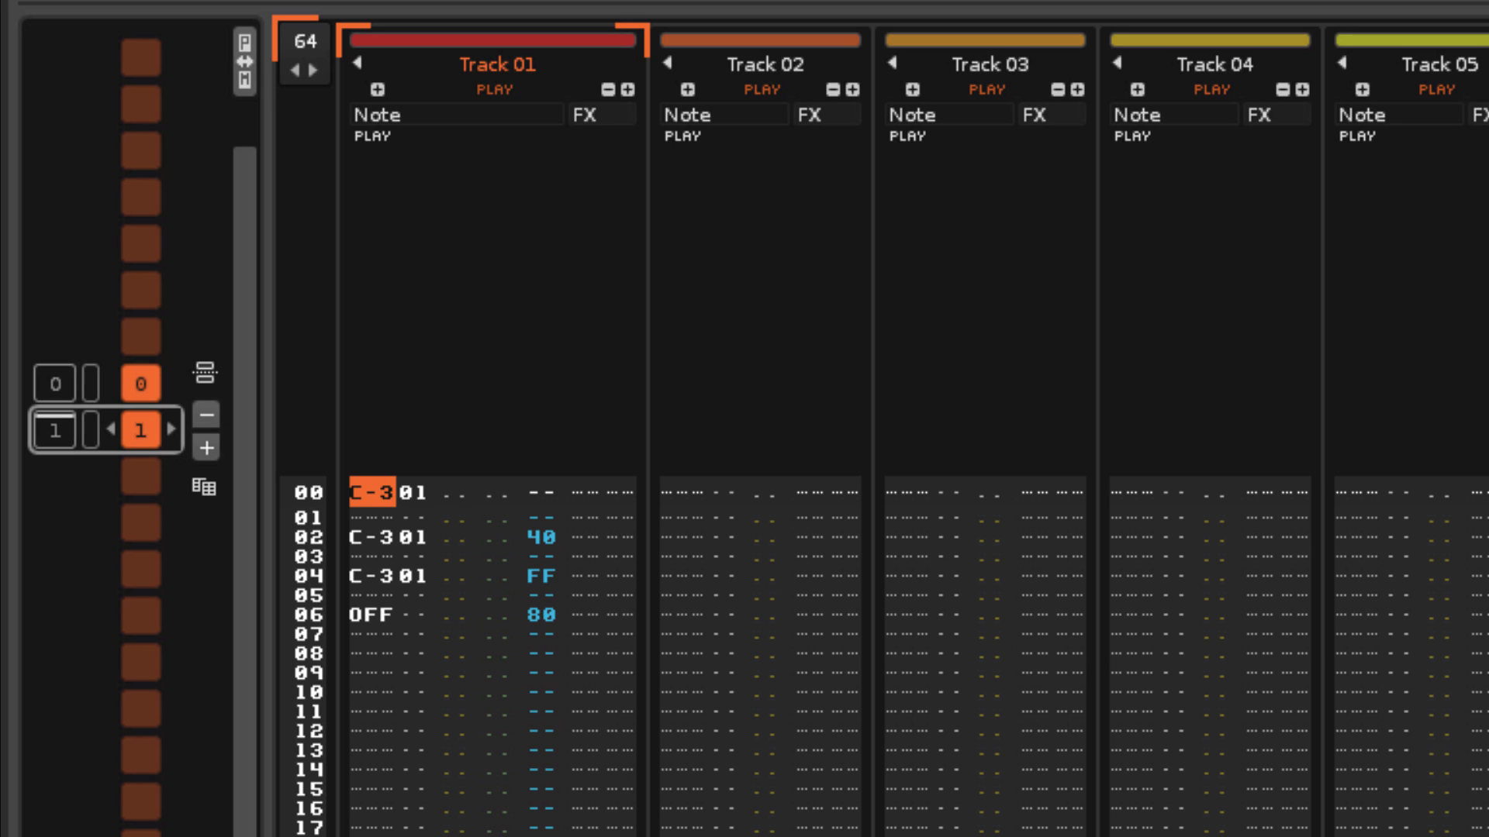
# Play the second pattern to examine the delay column values on Track 01's C-3 notes and note-off.
pyautogui.press('space')
pyautogui.press('Down')
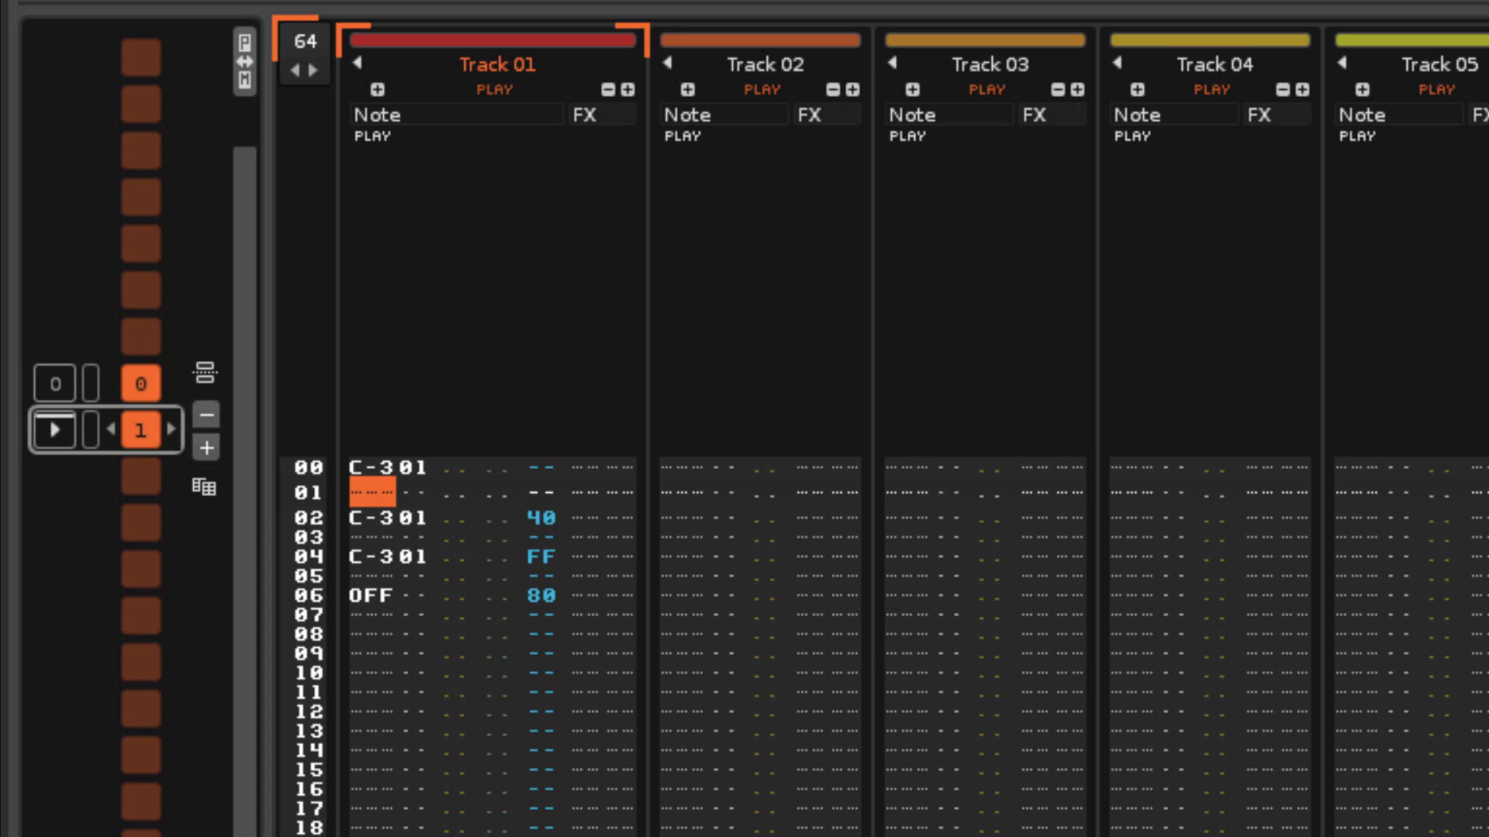
pyautogui.press('Down')
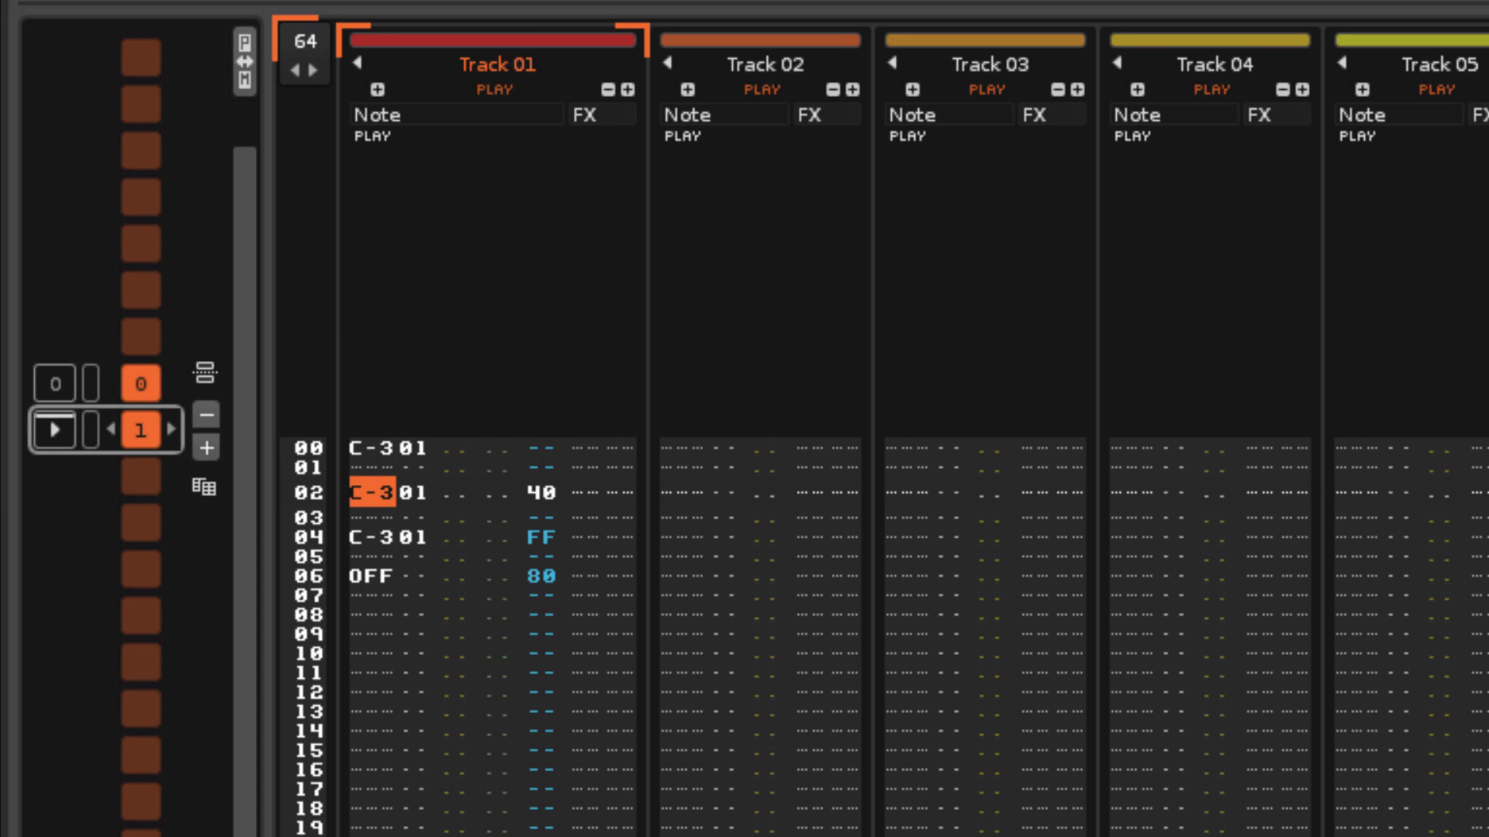
pyautogui.press('Down')
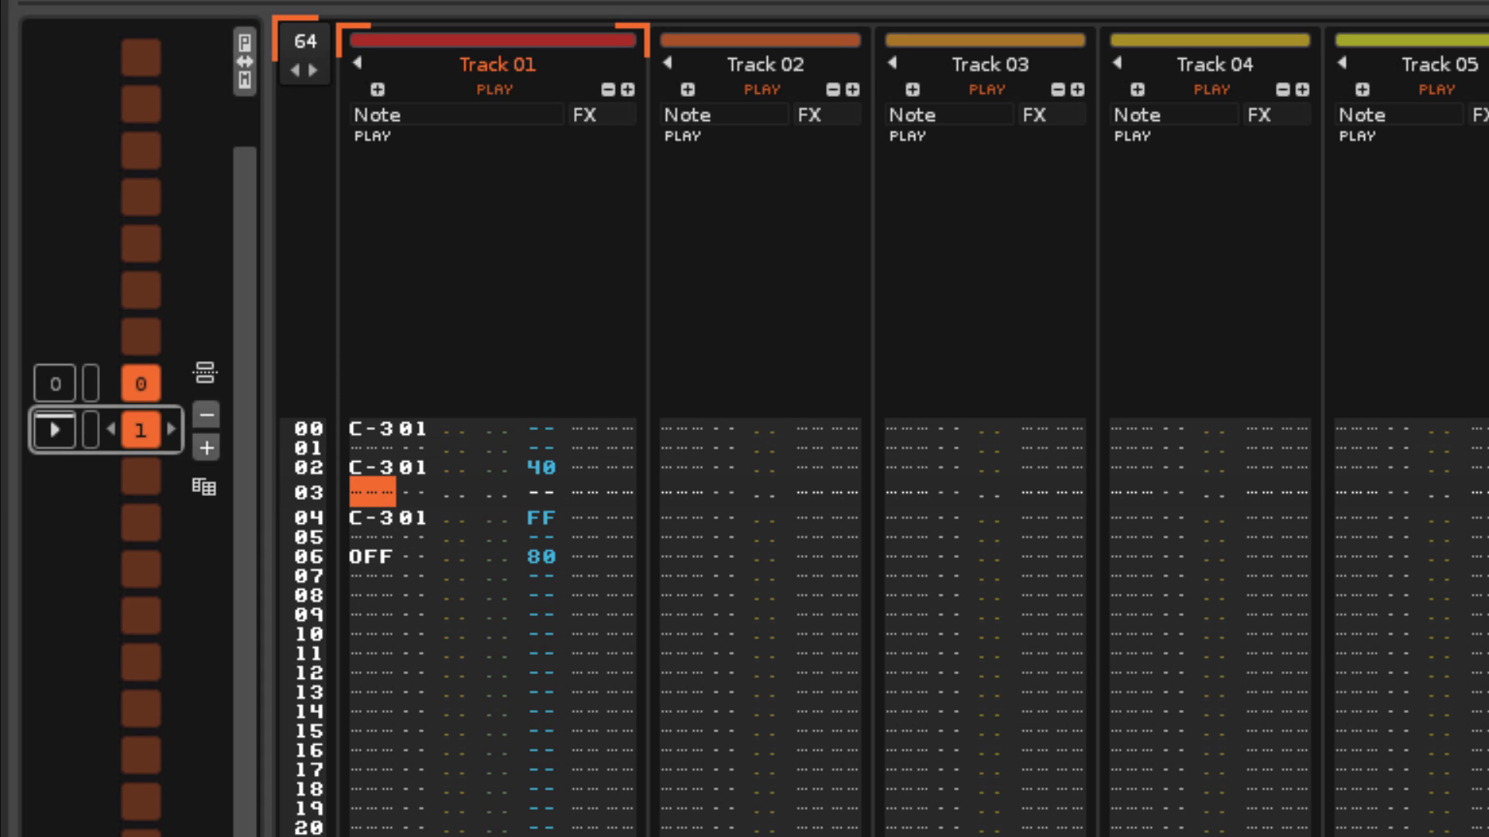
pyautogui.press('Down')
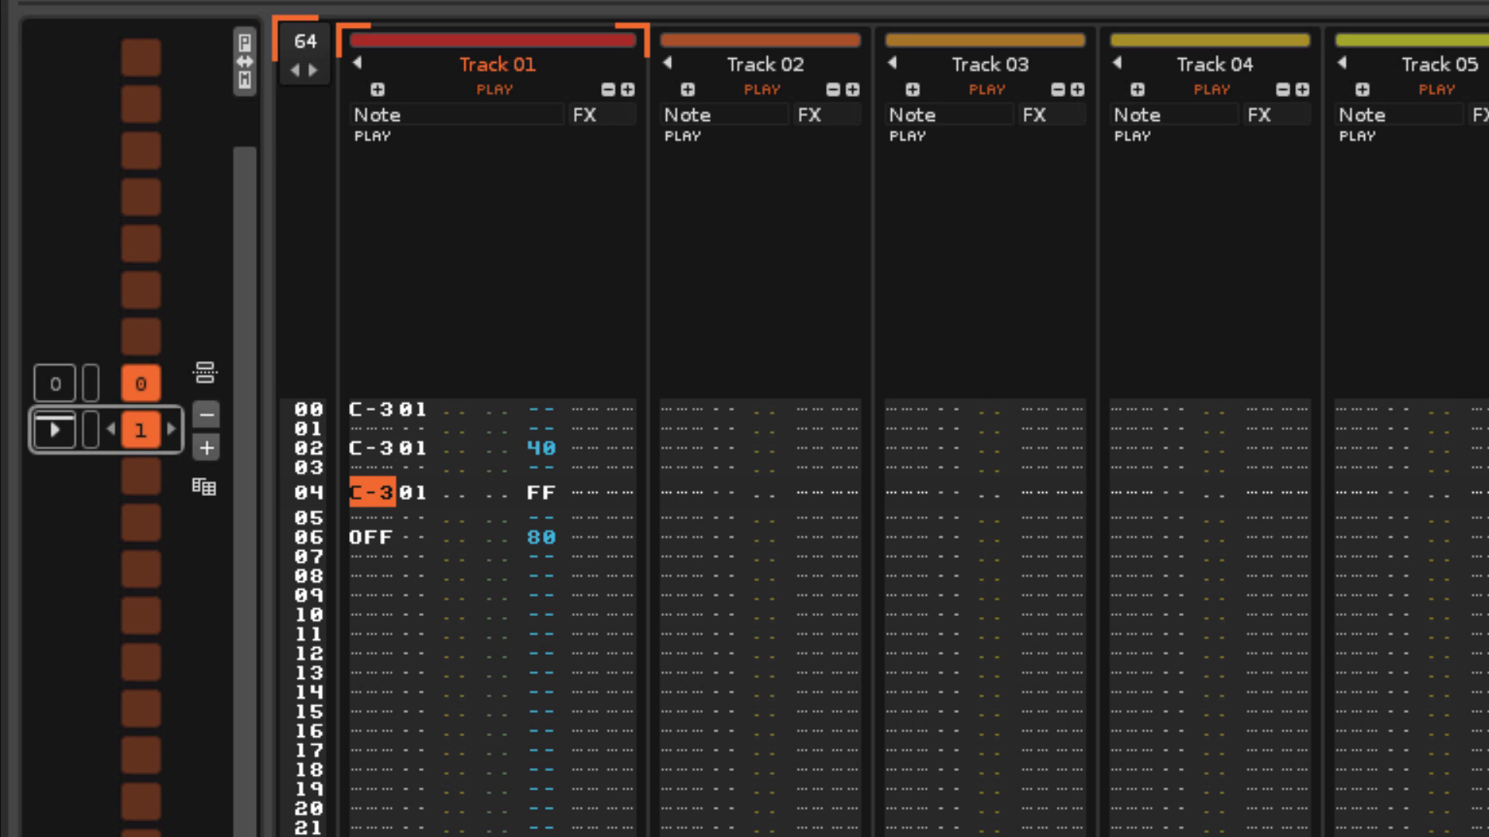
pyautogui.press('Down')
pyautogui.press('Down')
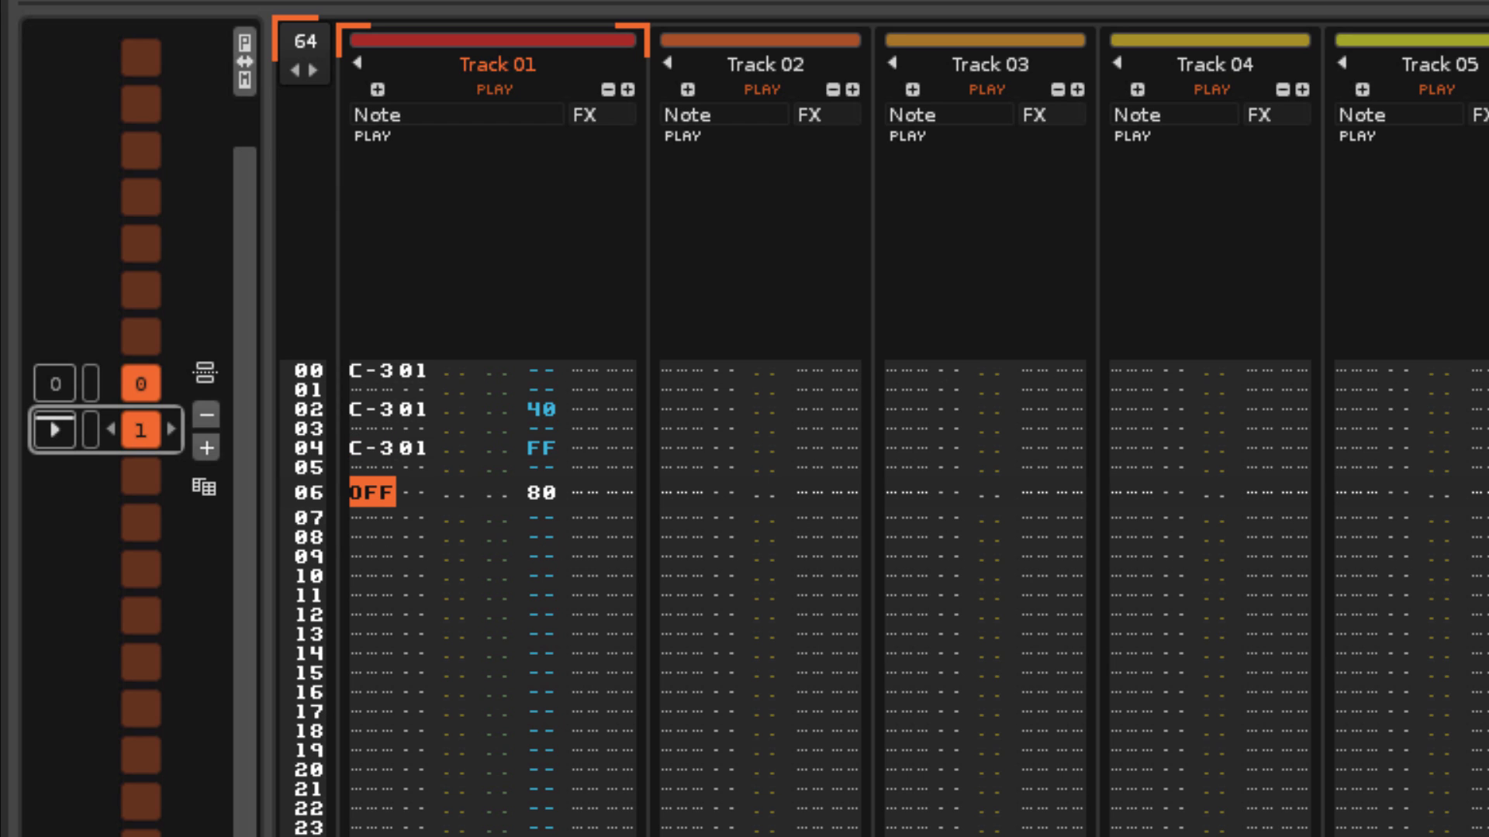
pyautogui.press('Down')
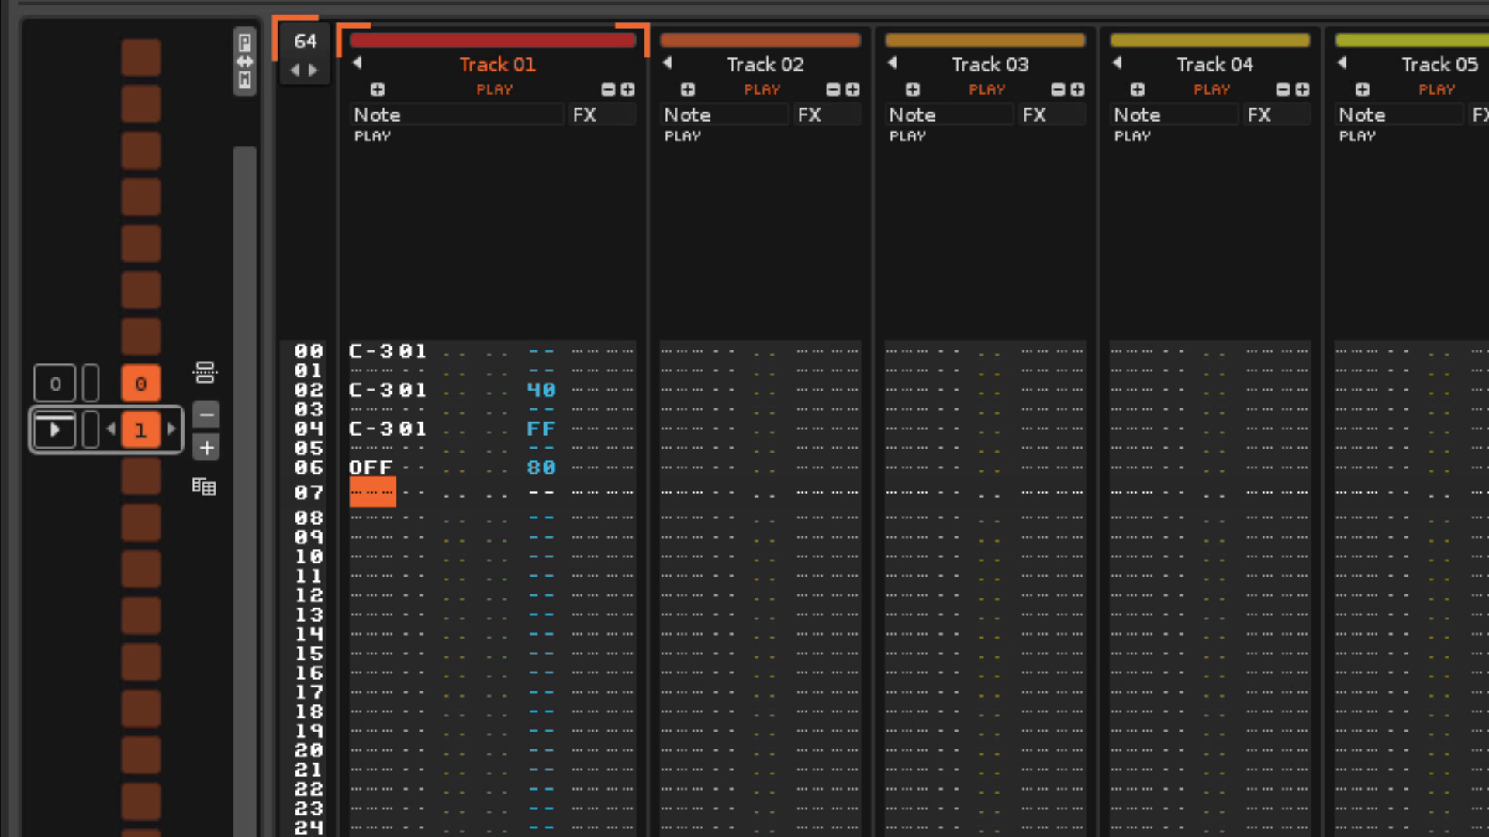
# Play the pattern with three C-4 notes to examine how delay values shift the volume, panning and effect commands on Track 01.
pyautogui.press('space')
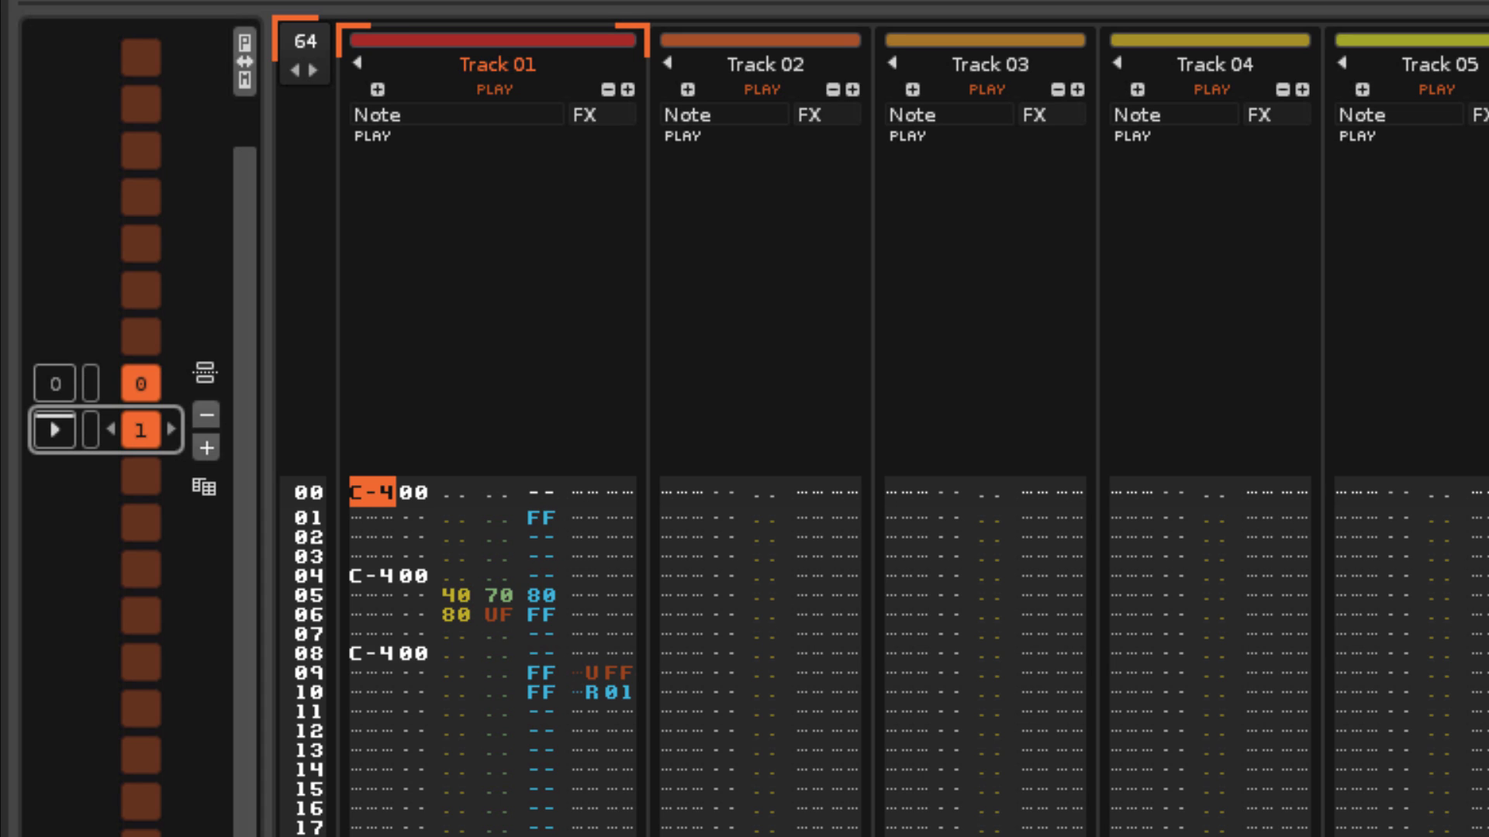
pyautogui.press('Down')
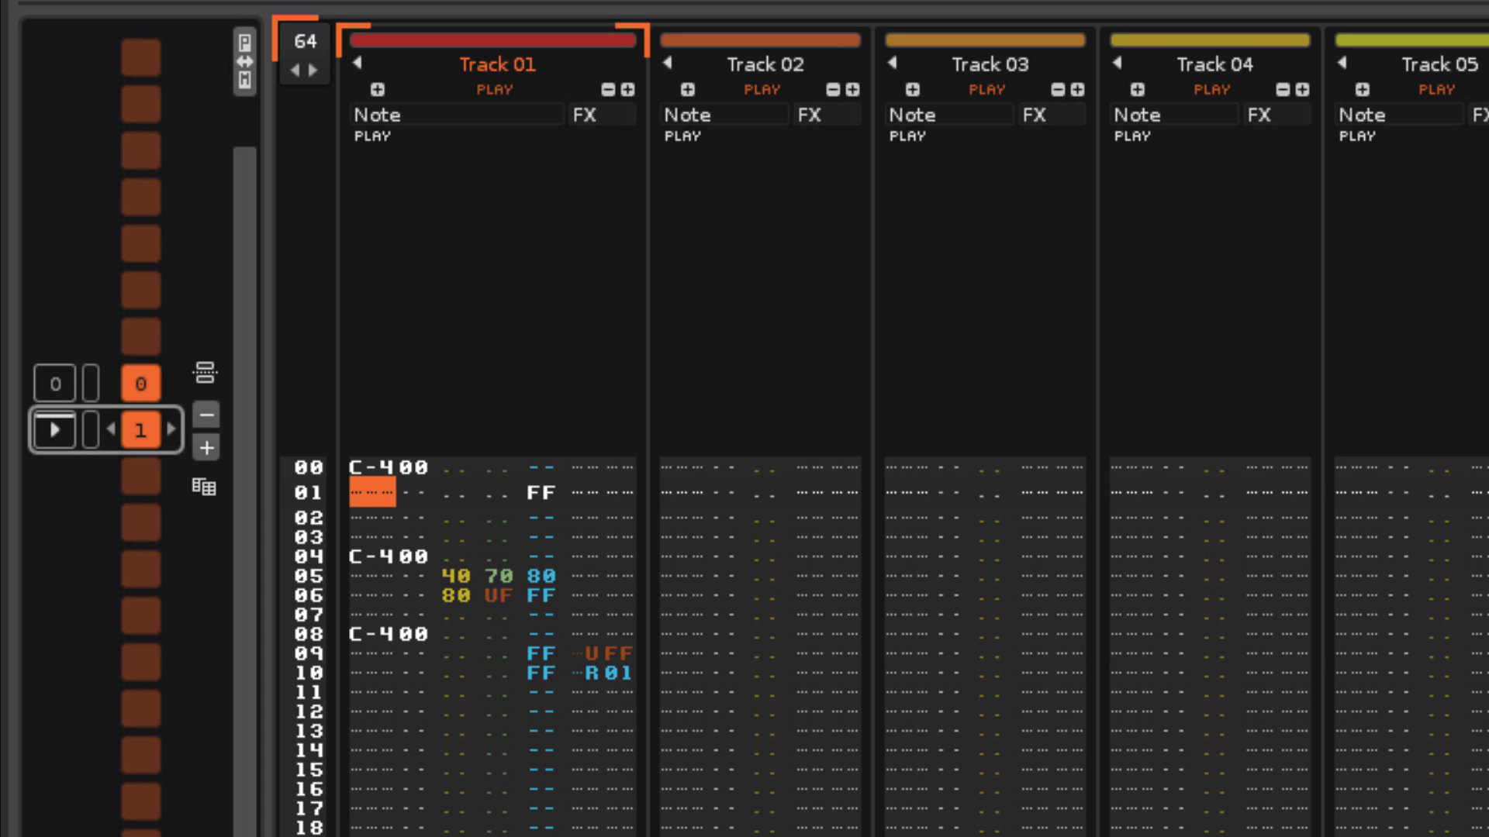
pyautogui.press('Down')
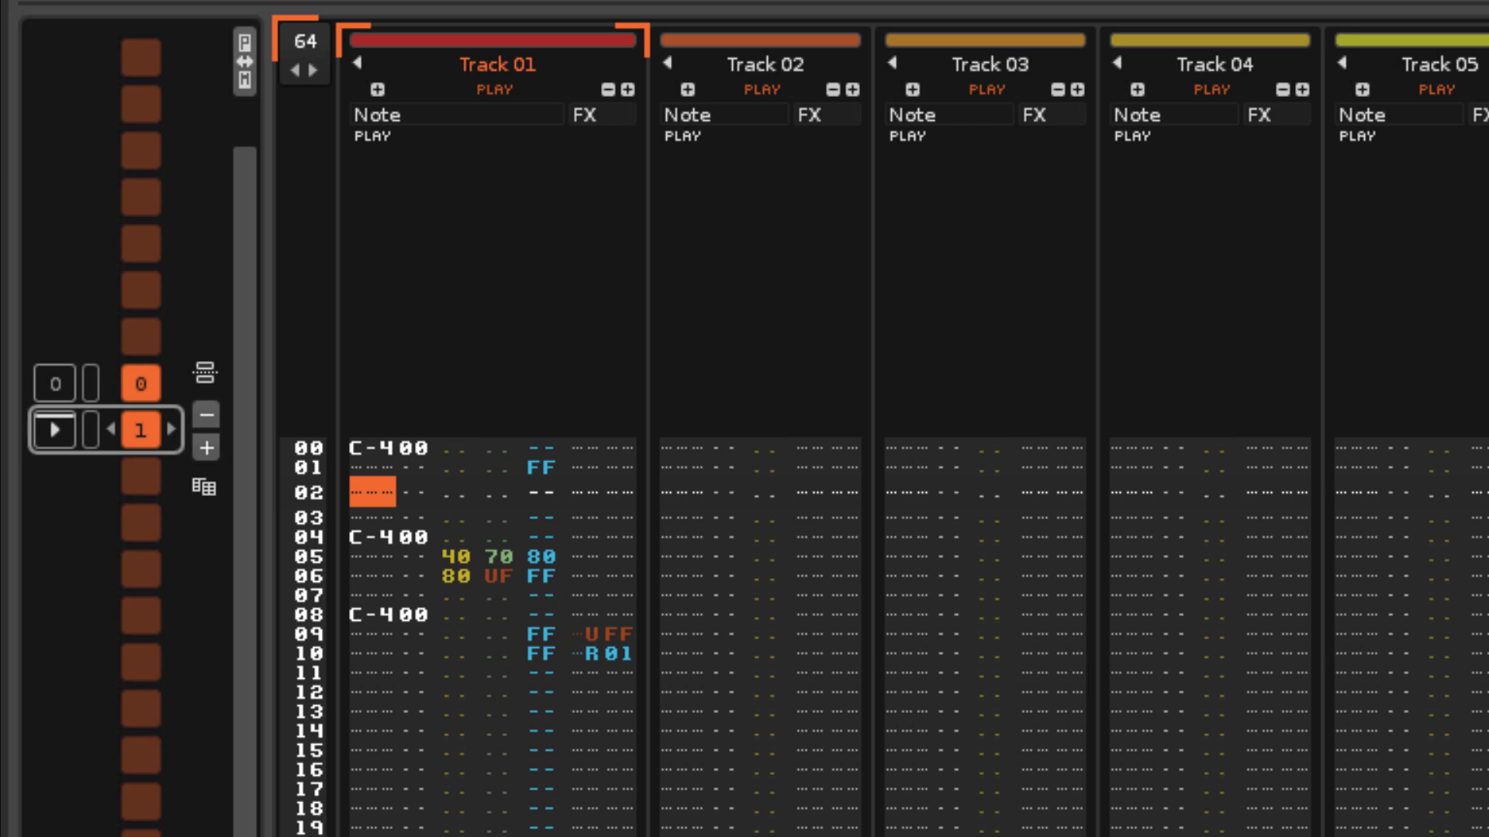
pyautogui.press('Down')
pyautogui.press('Down')
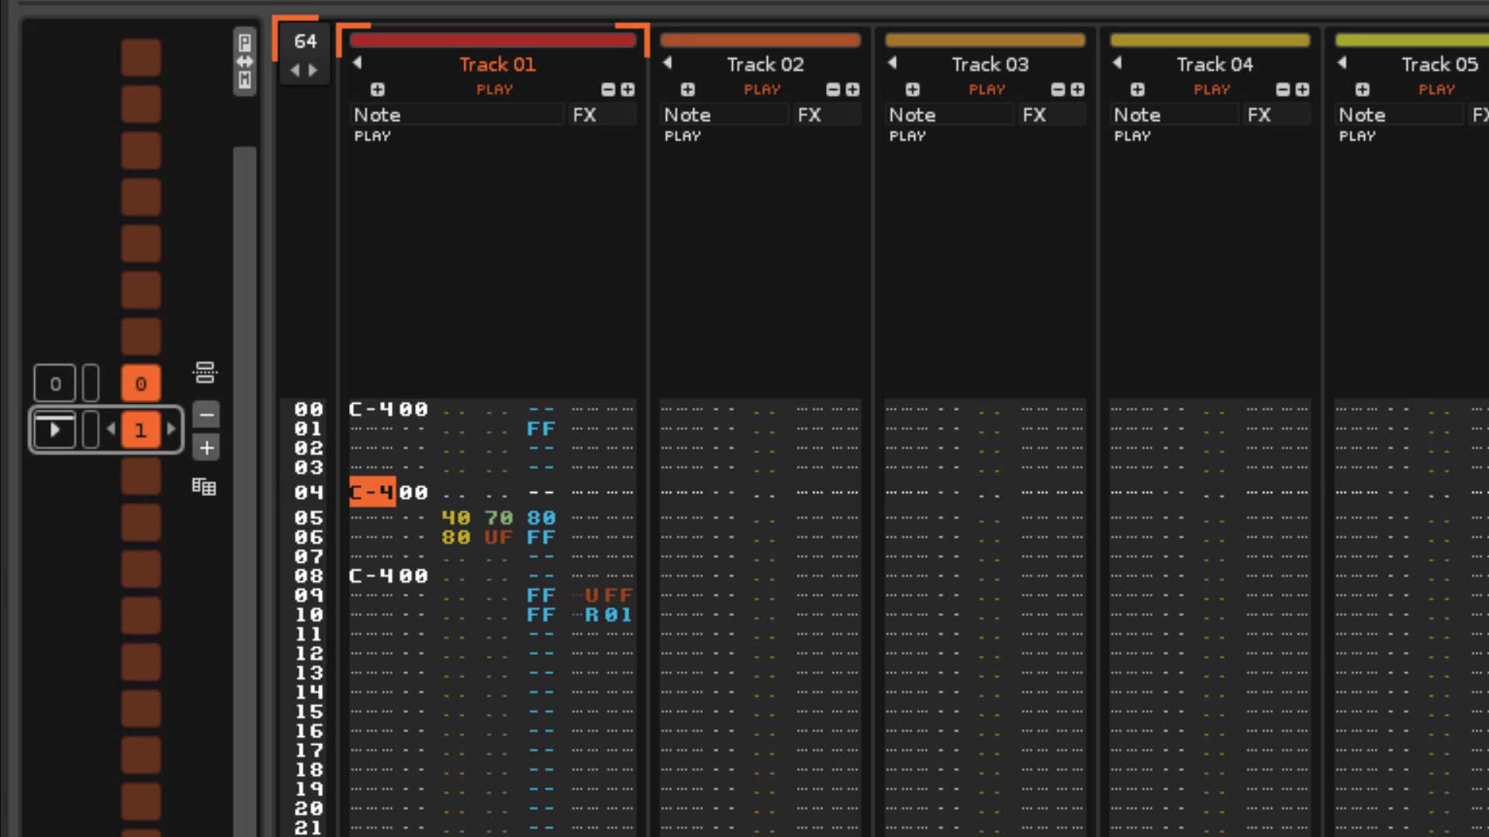
pyautogui.press('Down')
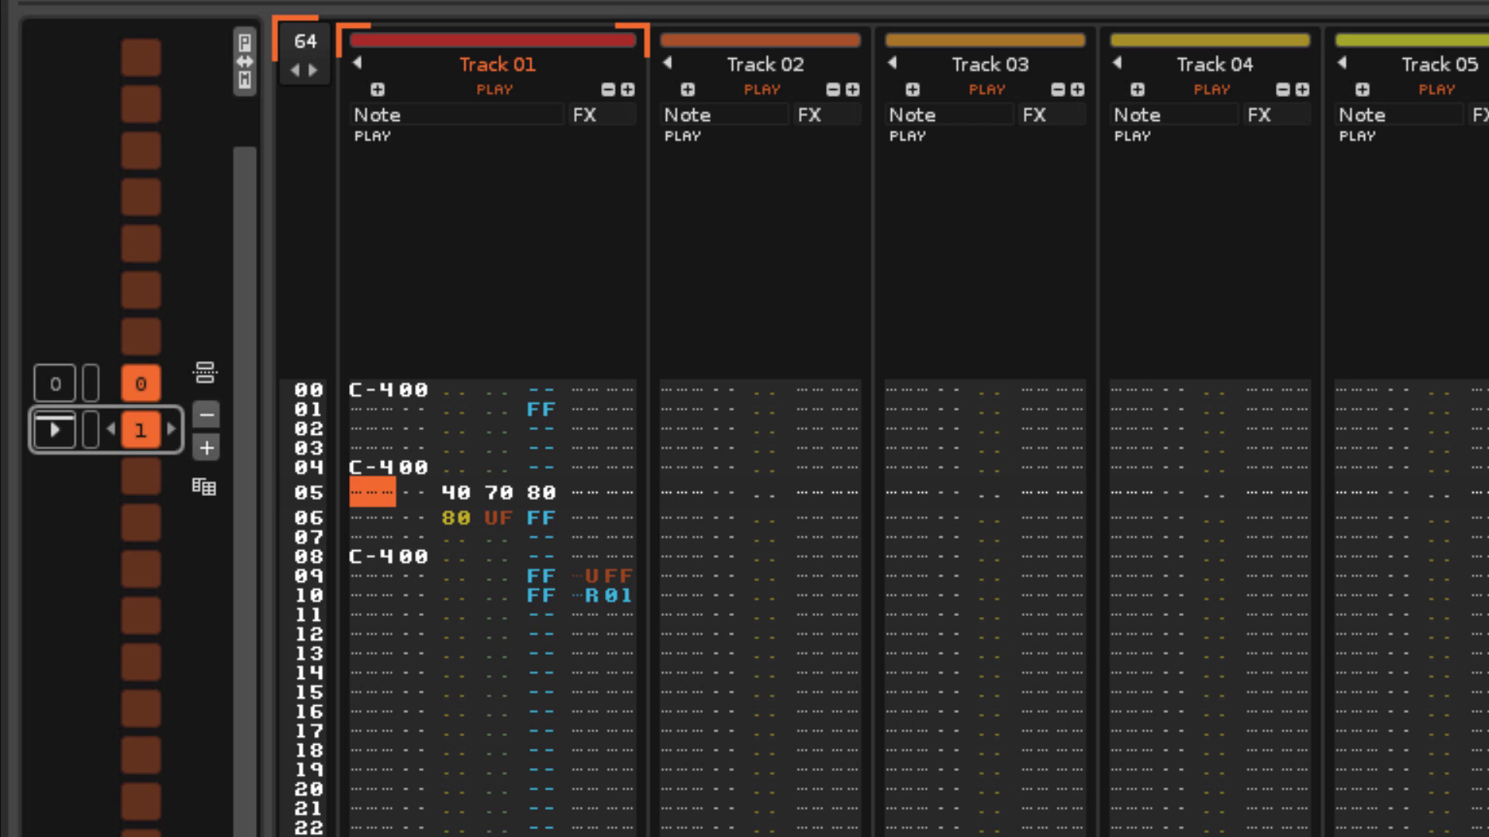
pyautogui.press('Down')
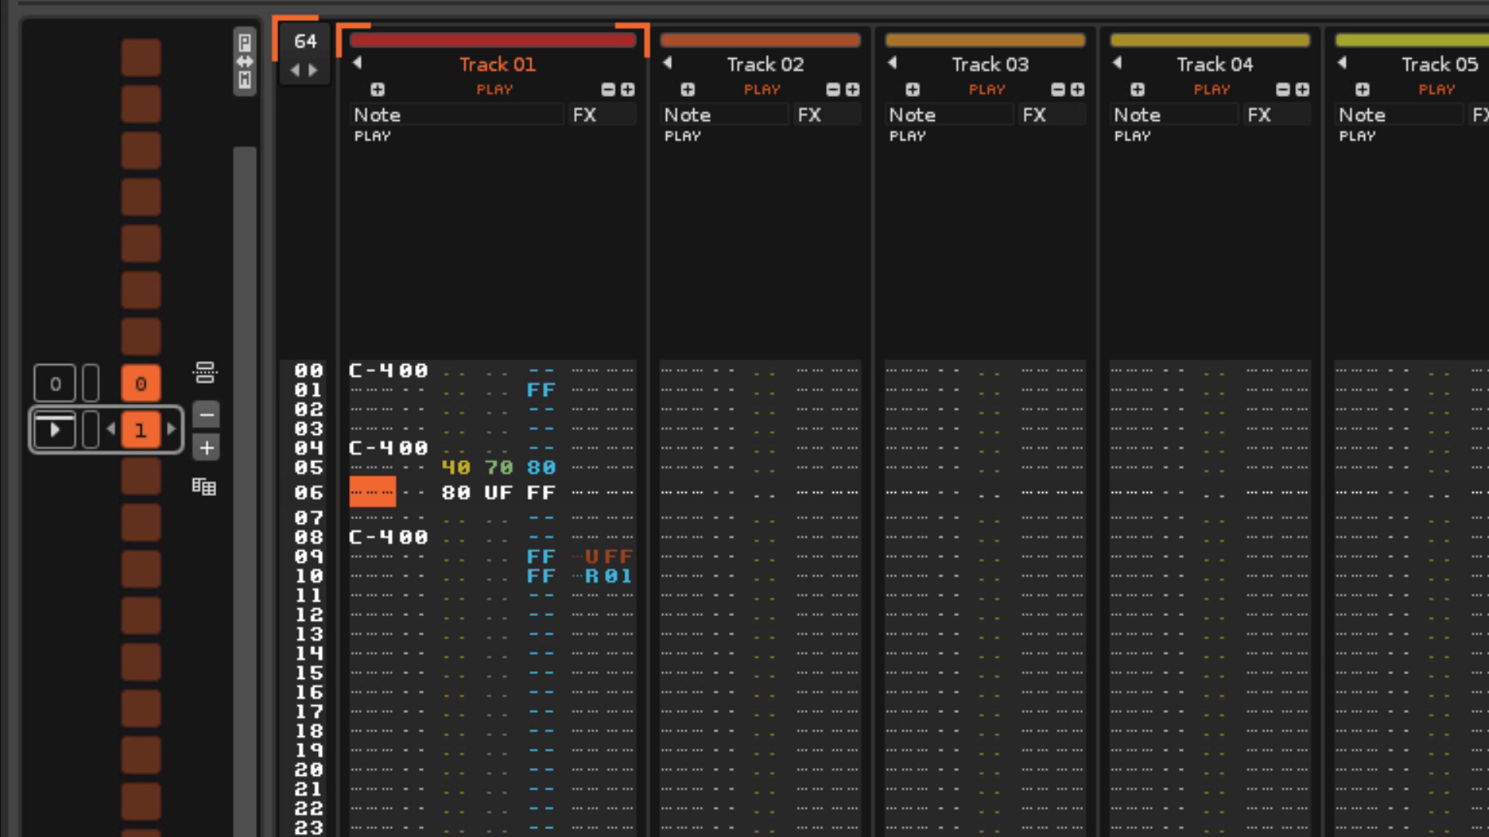
pyautogui.press('Down')
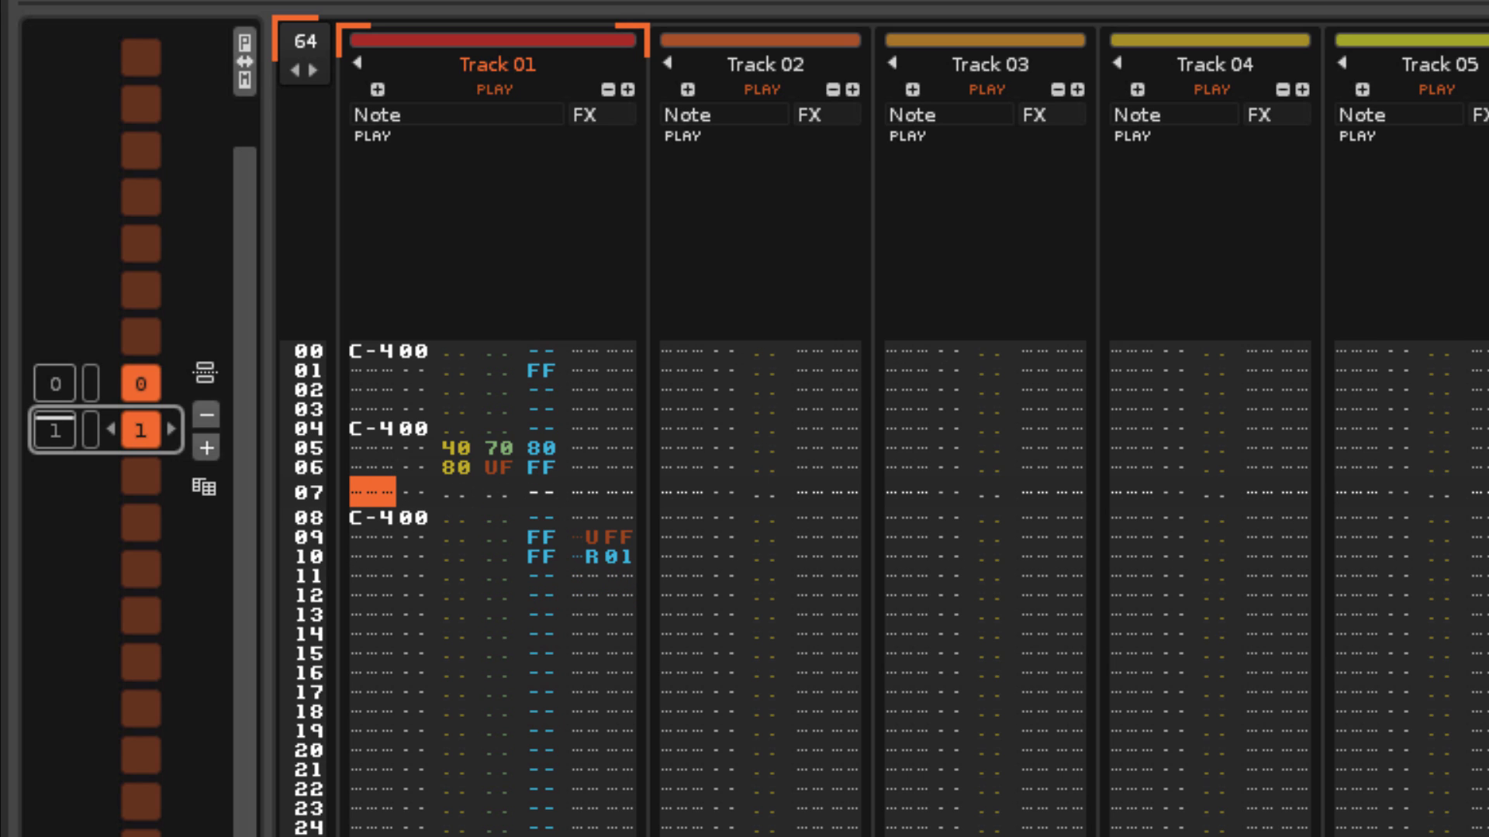
pyautogui.press('Down')
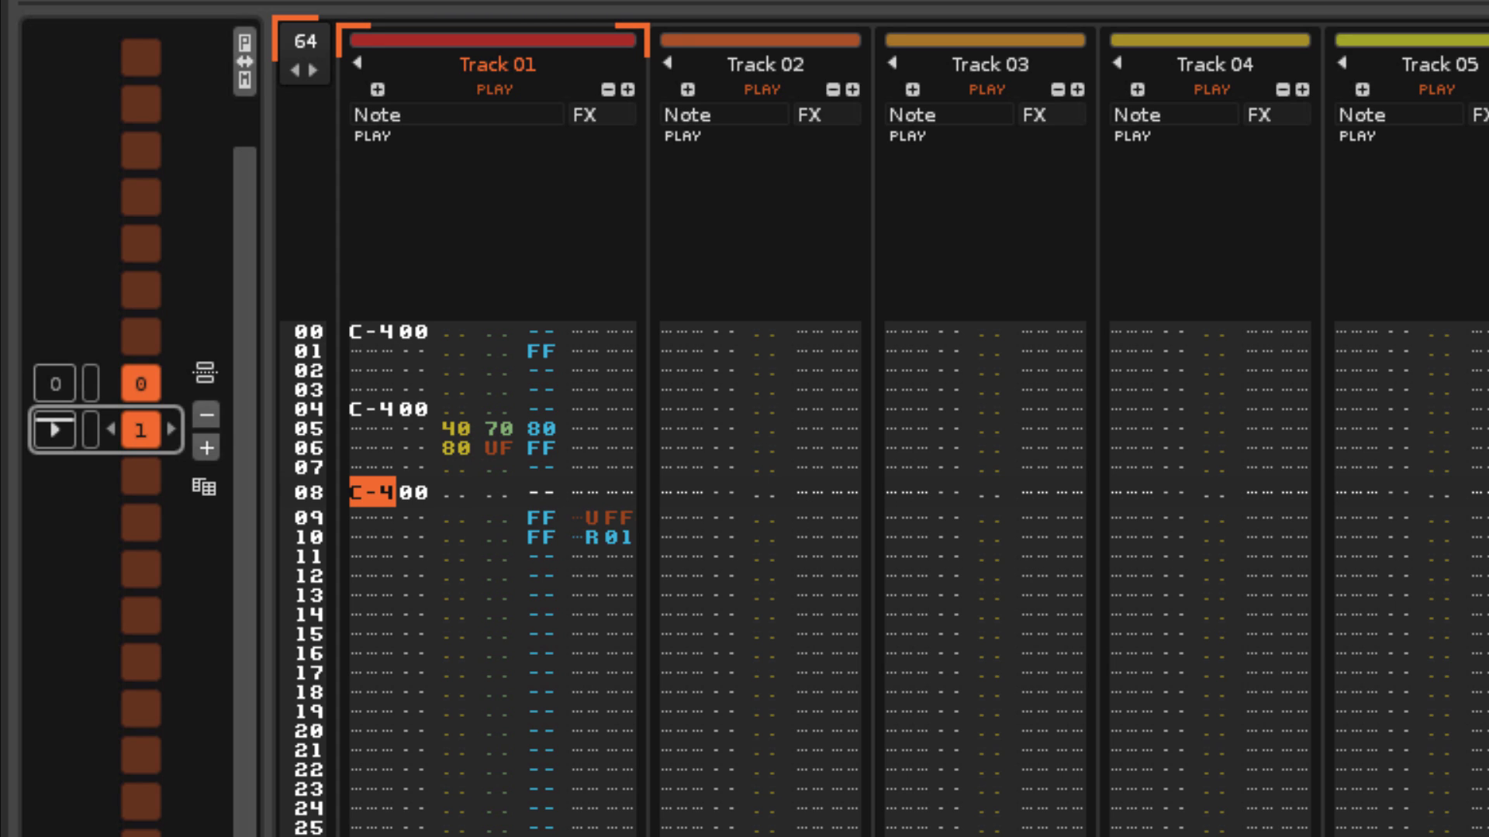
pyautogui.press('Down')
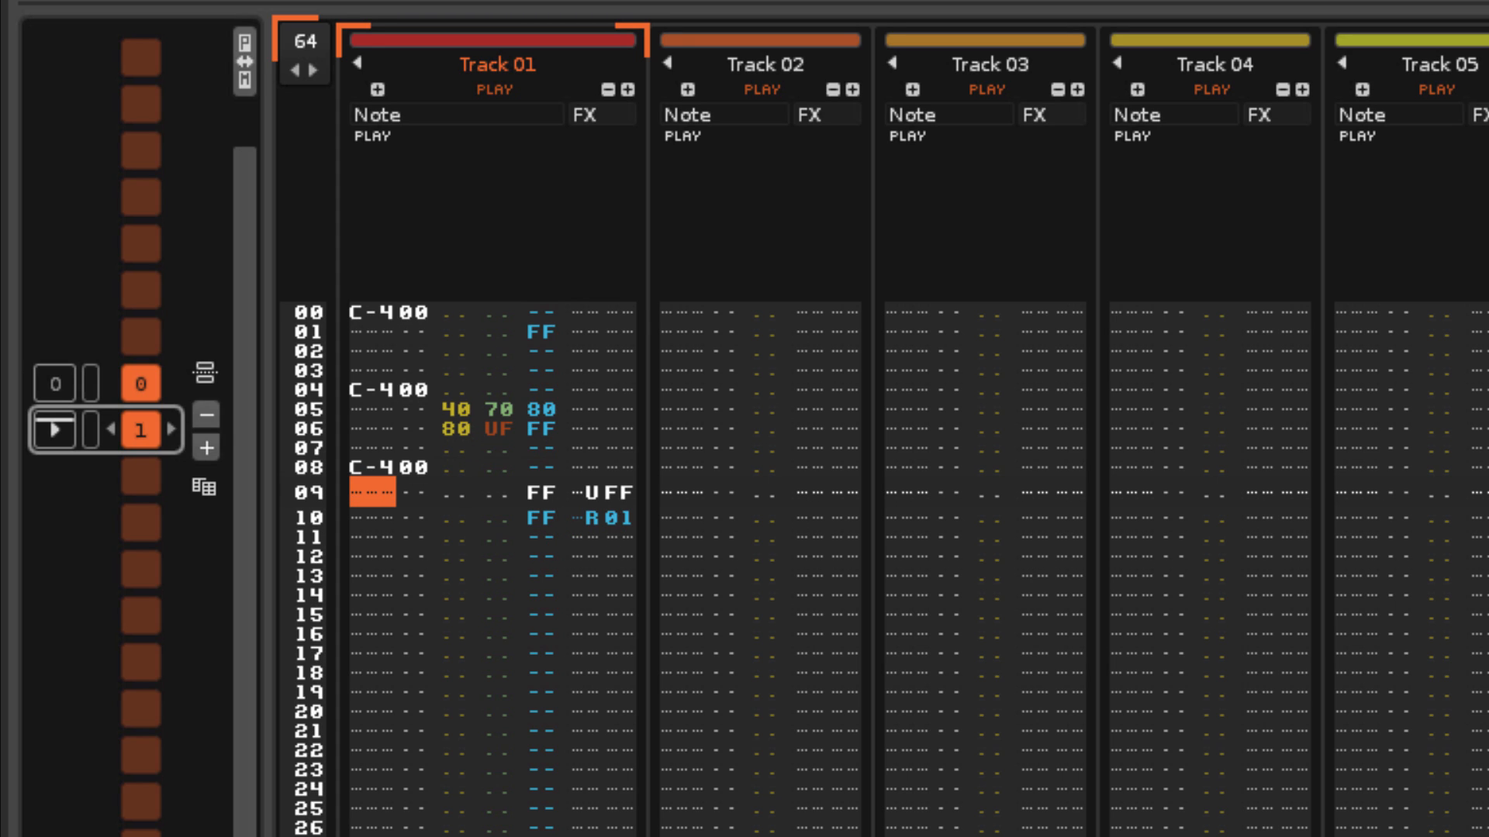
pyautogui.press('Down')
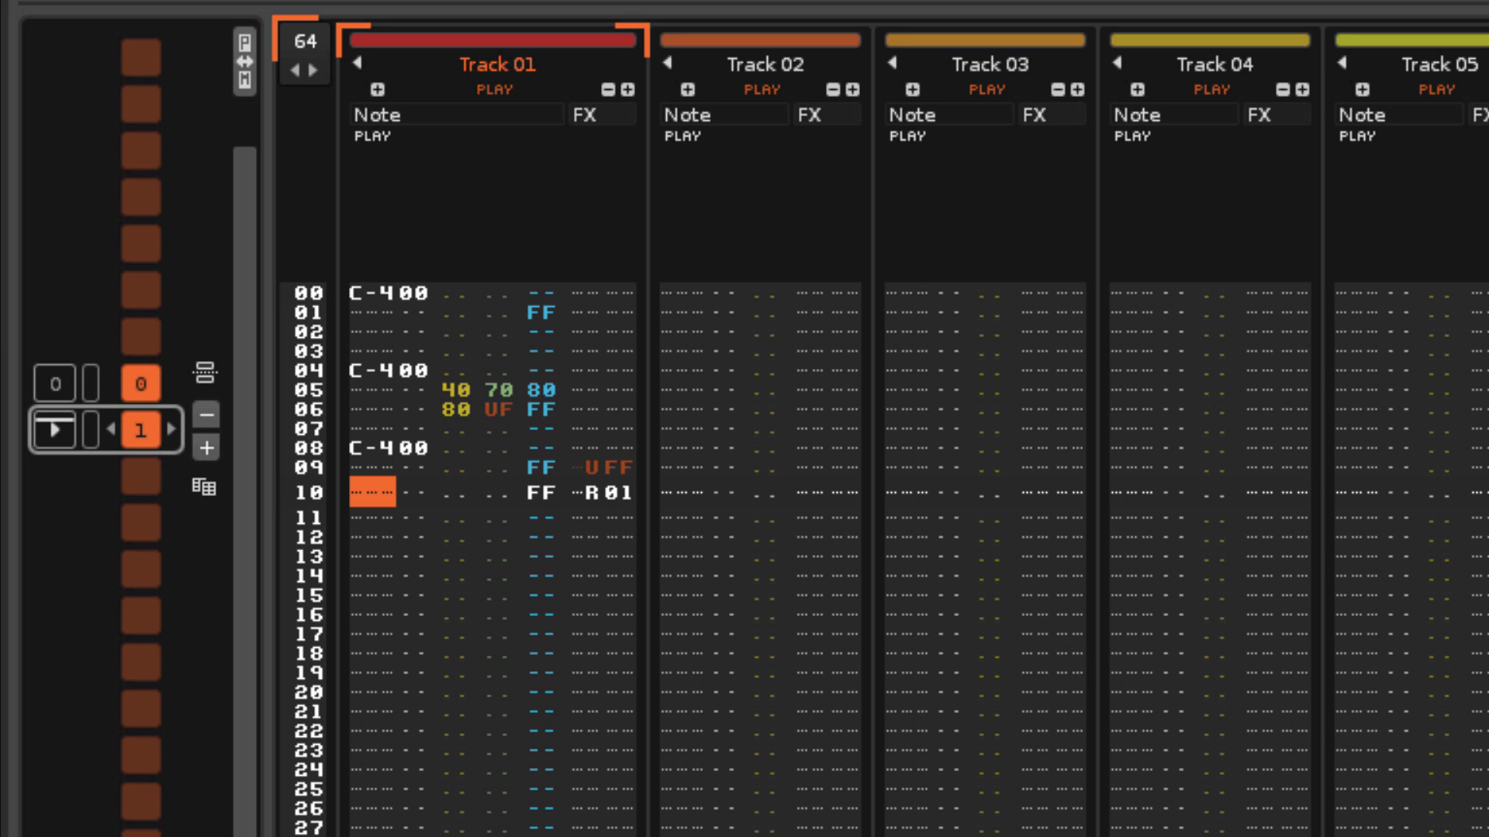
pyautogui.press('Down')
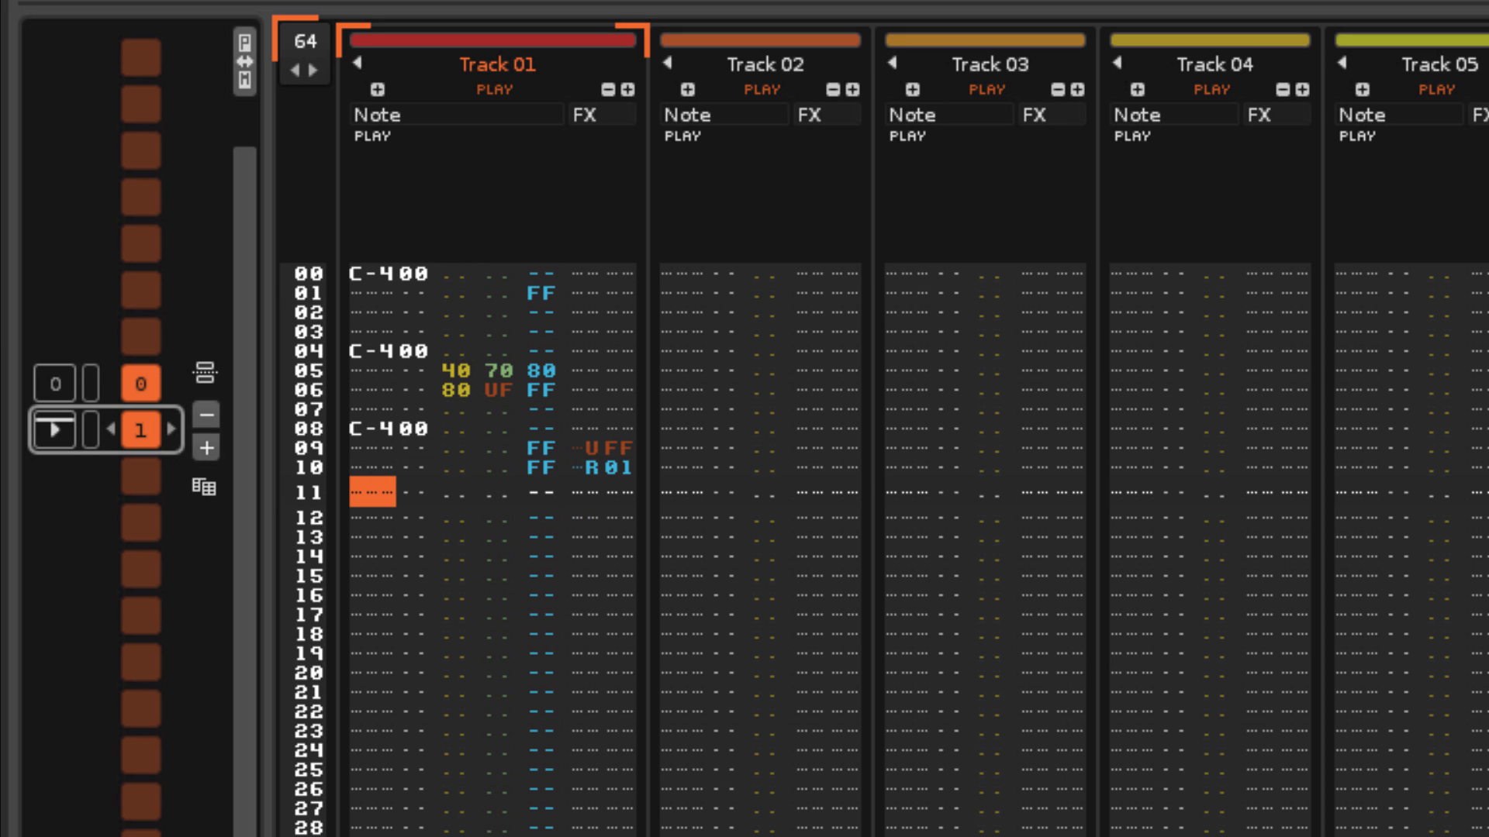
pyautogui.press('Down')
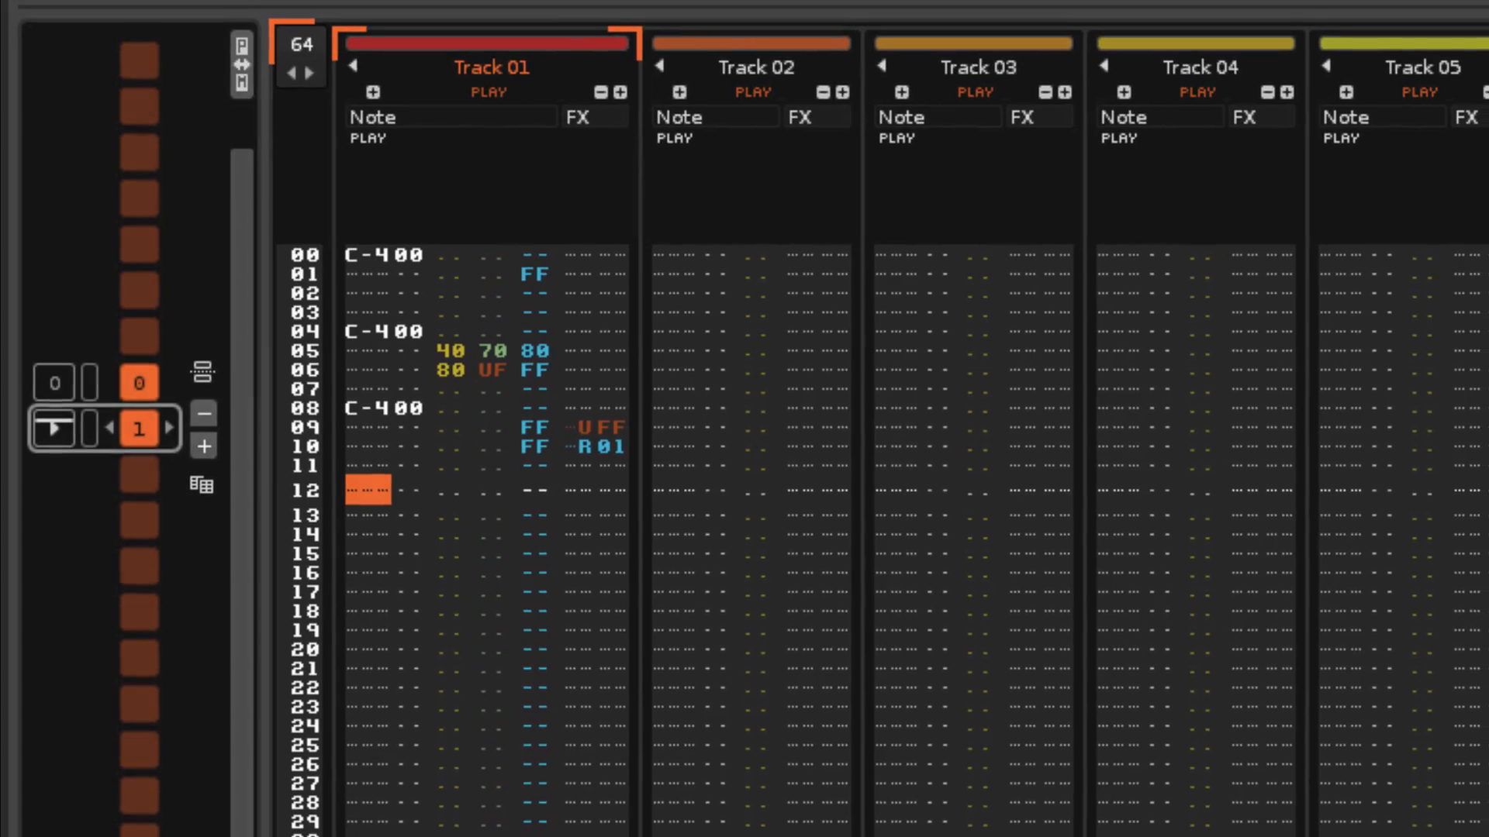
pyautogui.press('Down')
pyautogui.press('Down')
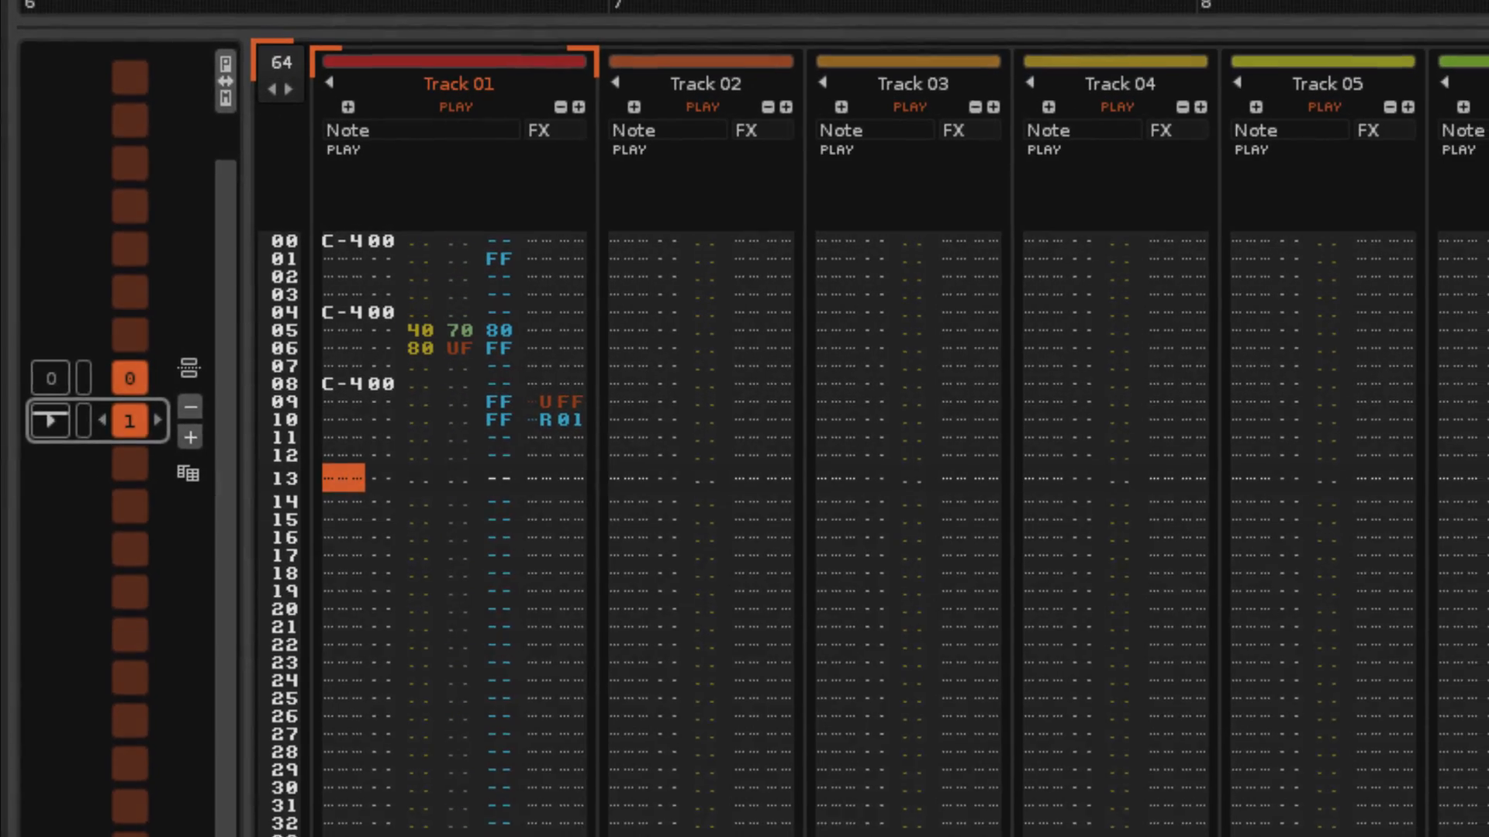
pyautogui.press('Down')
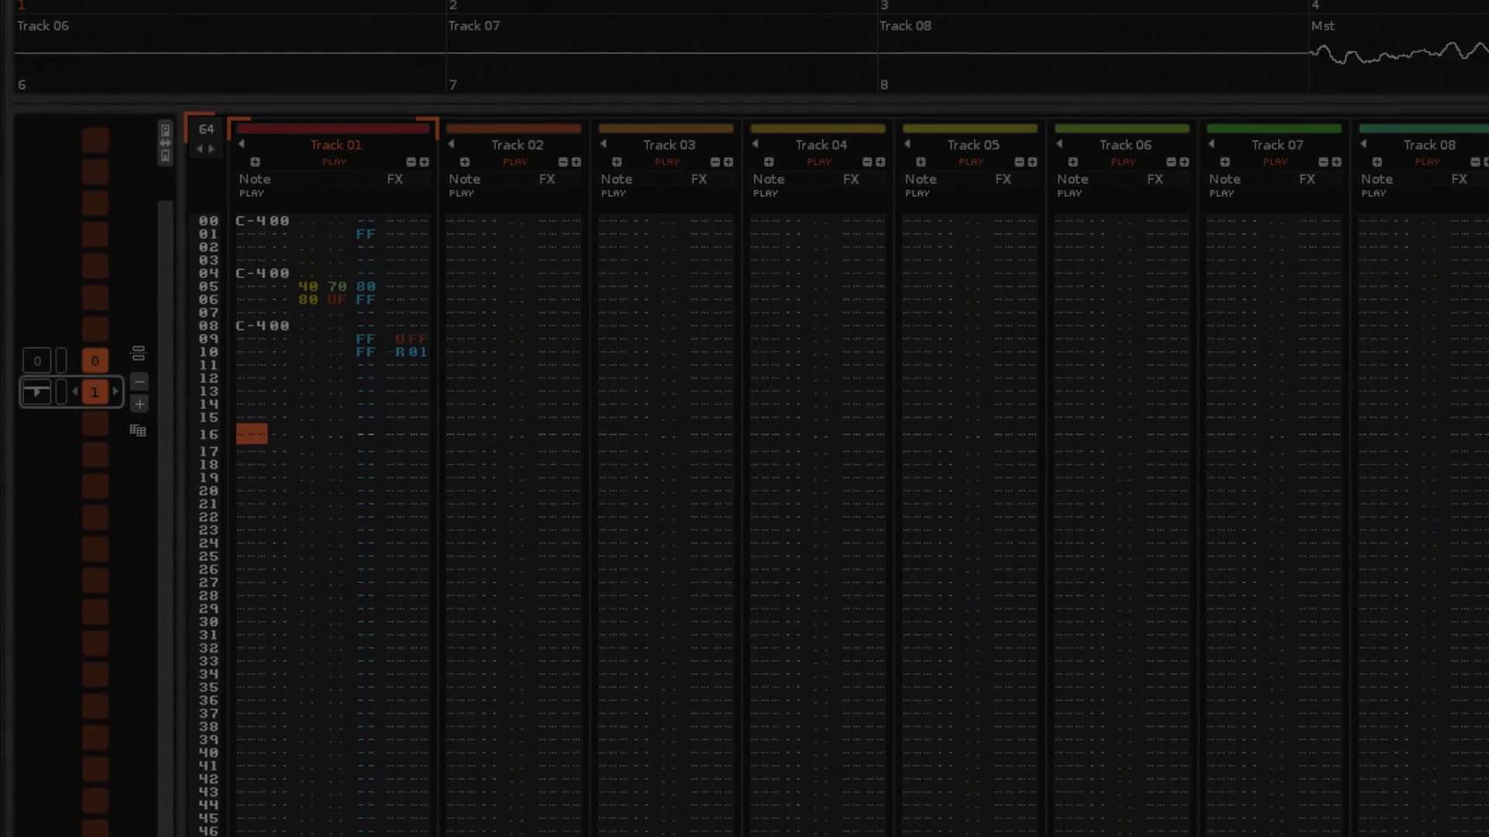
pyautogui.press('Down')
pyautogui.press('Down')
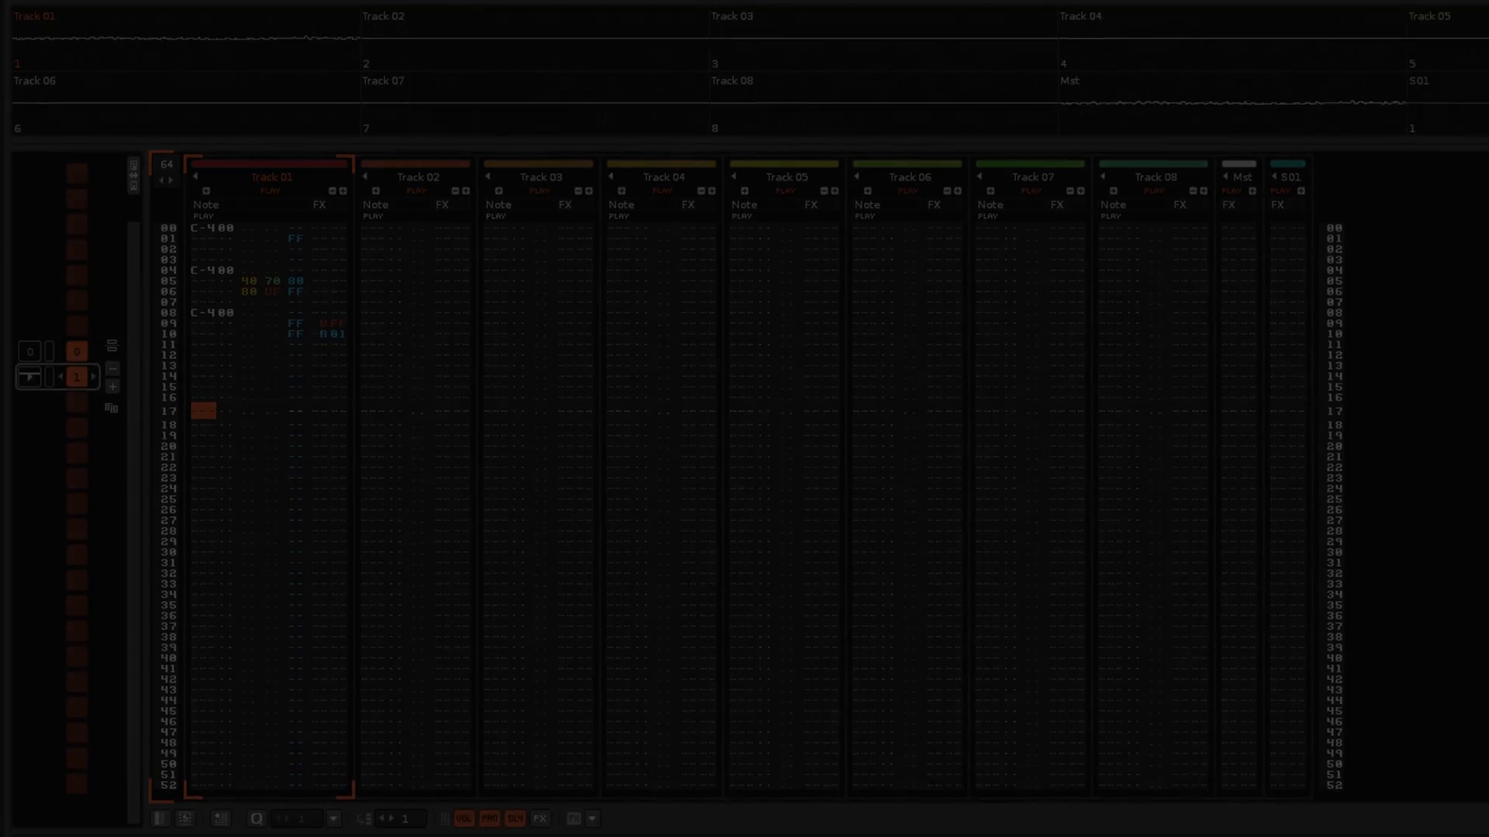
pyautogui.press('Down')
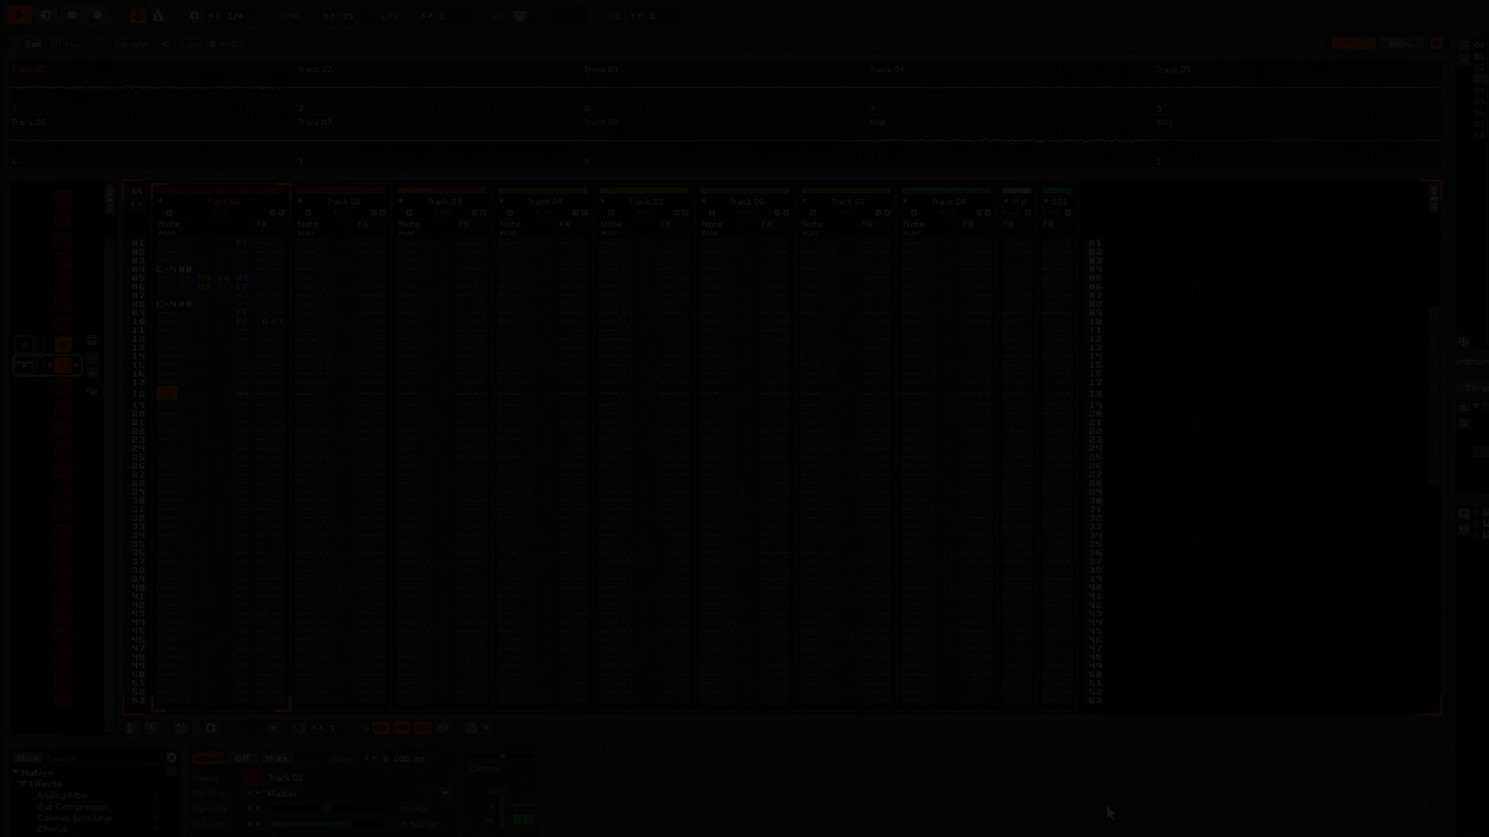